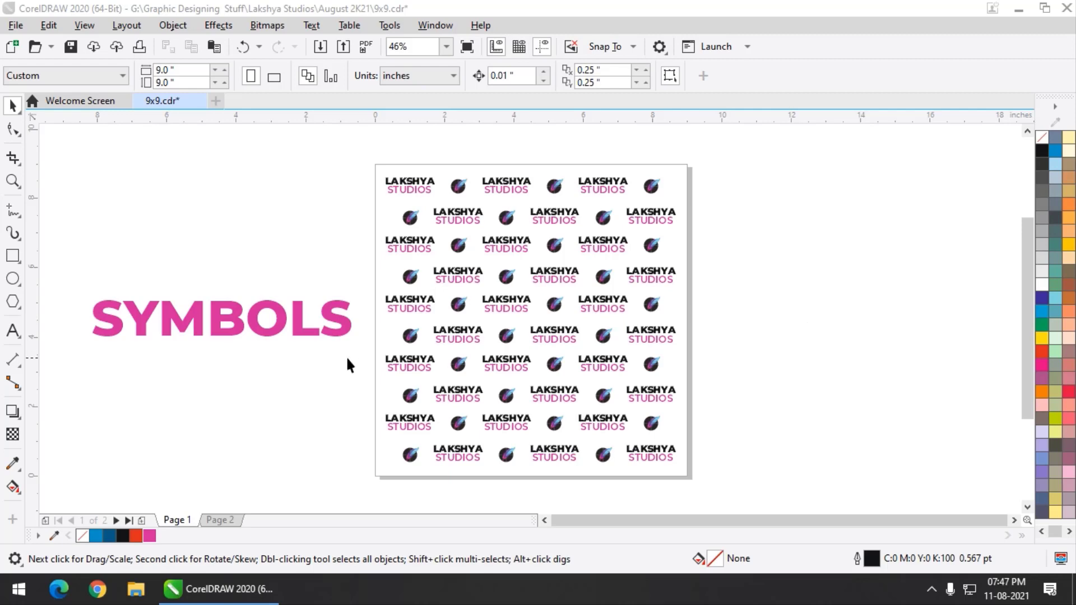
- Select several Lakshya Studios logo symbols on Page 1 one after another to inspect them
left_click(413, 188)
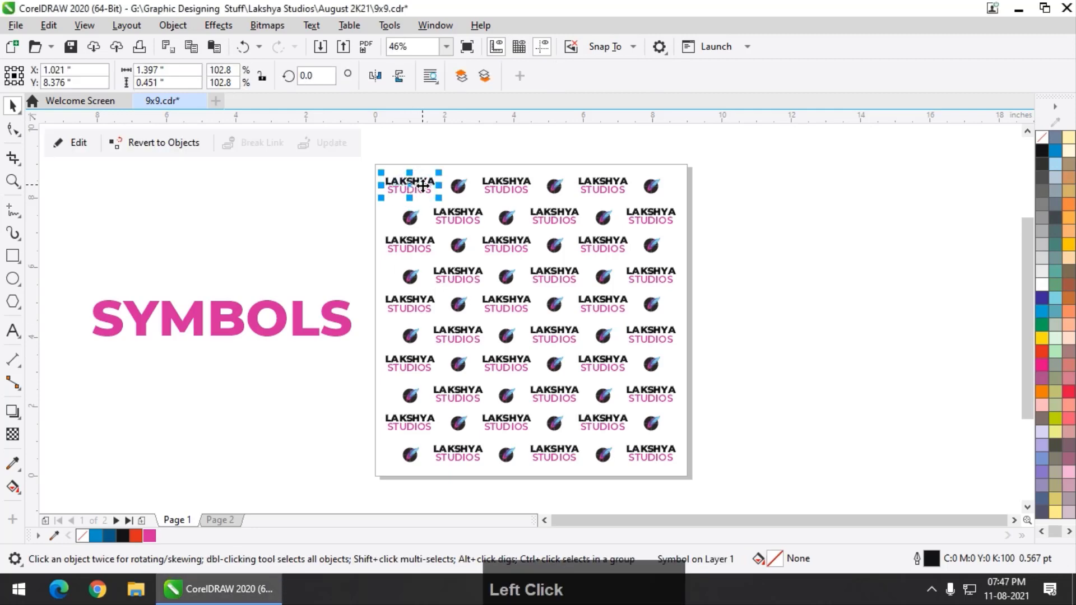
left_click(458, 214)
left_click(506, 244)
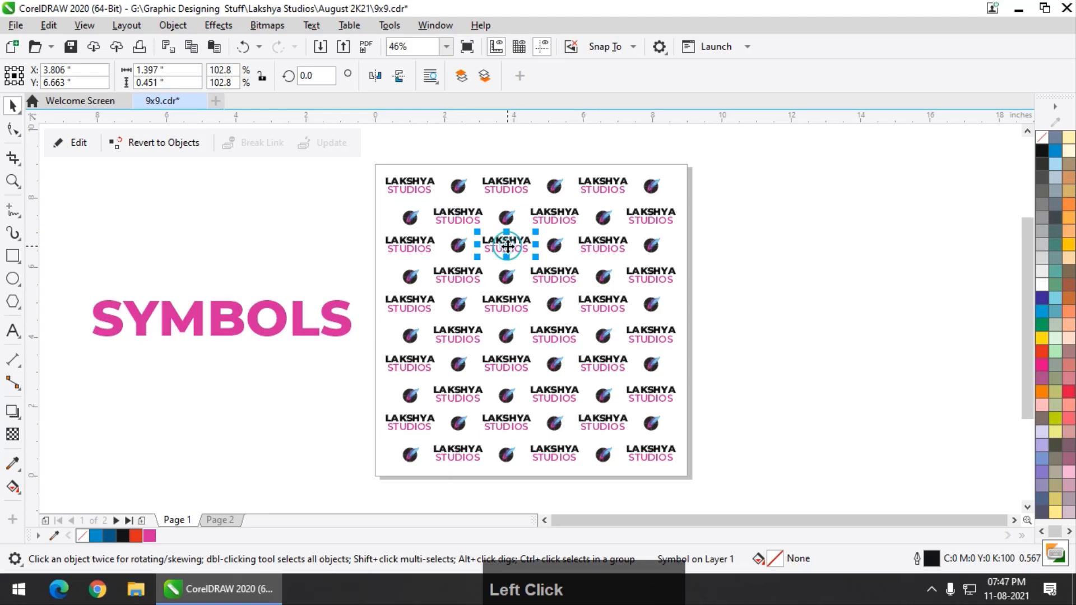
left_click(557, 214)
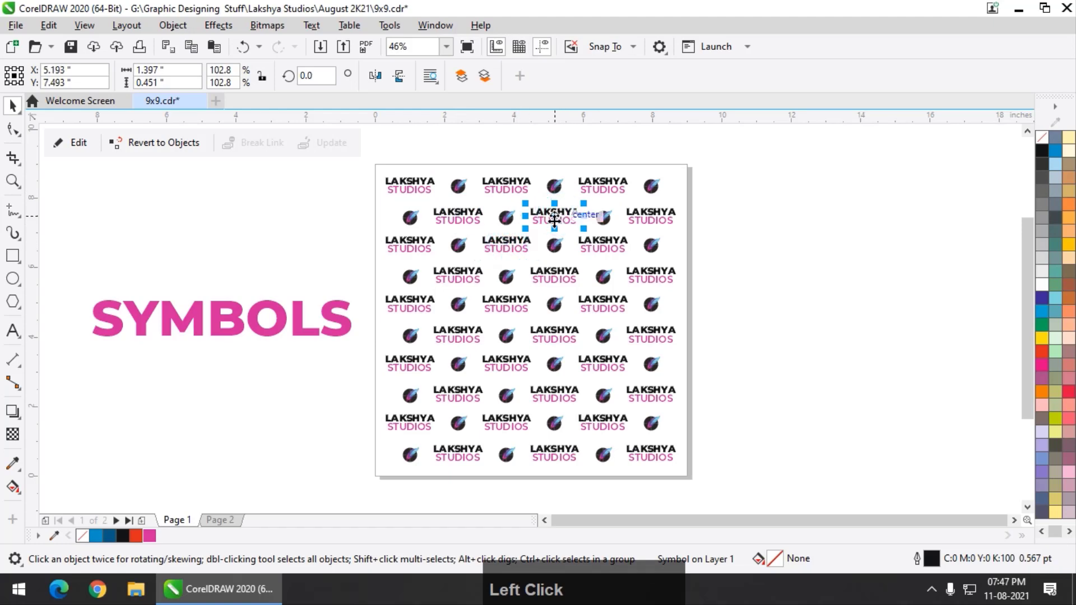
- Examine individual logo text objects and their font properties in the pattern on Page 2
left_click(229, 520)
left_click(460, 274)
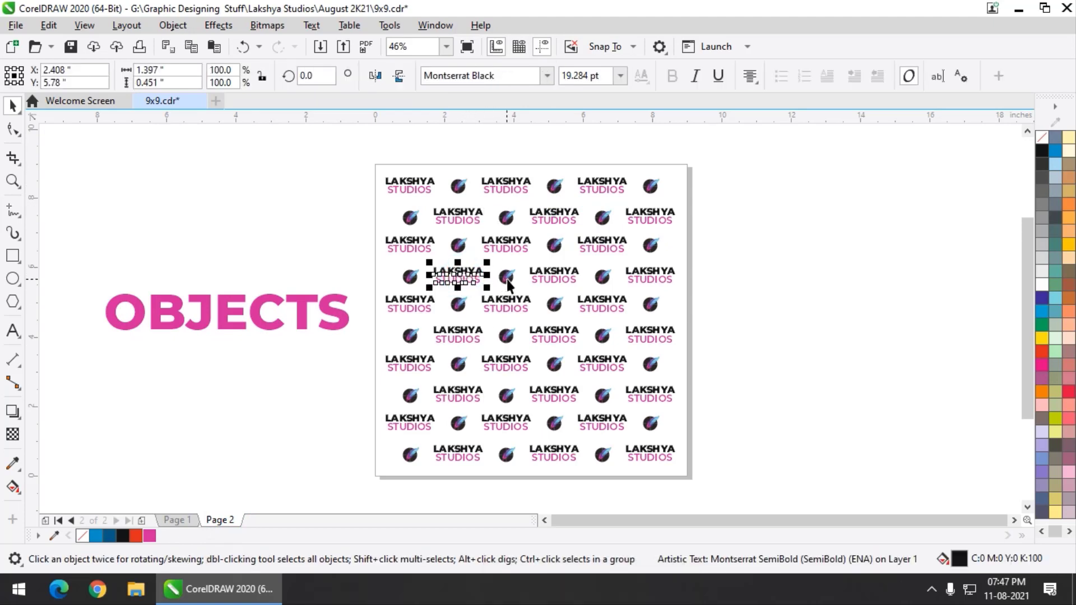
left_click(421, 193)
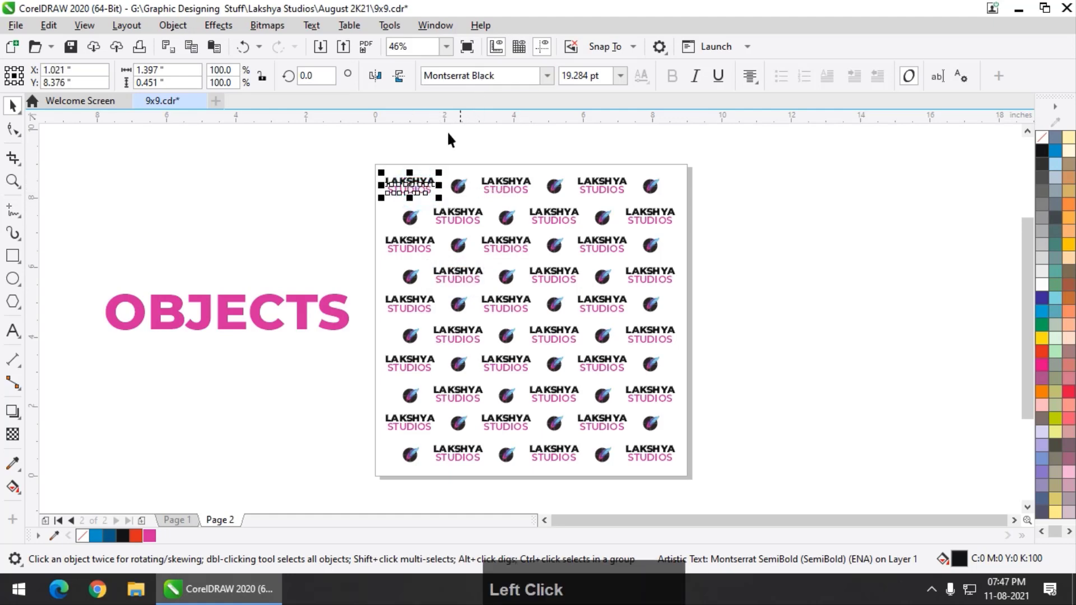
scroll(431, 157, "up", 1)
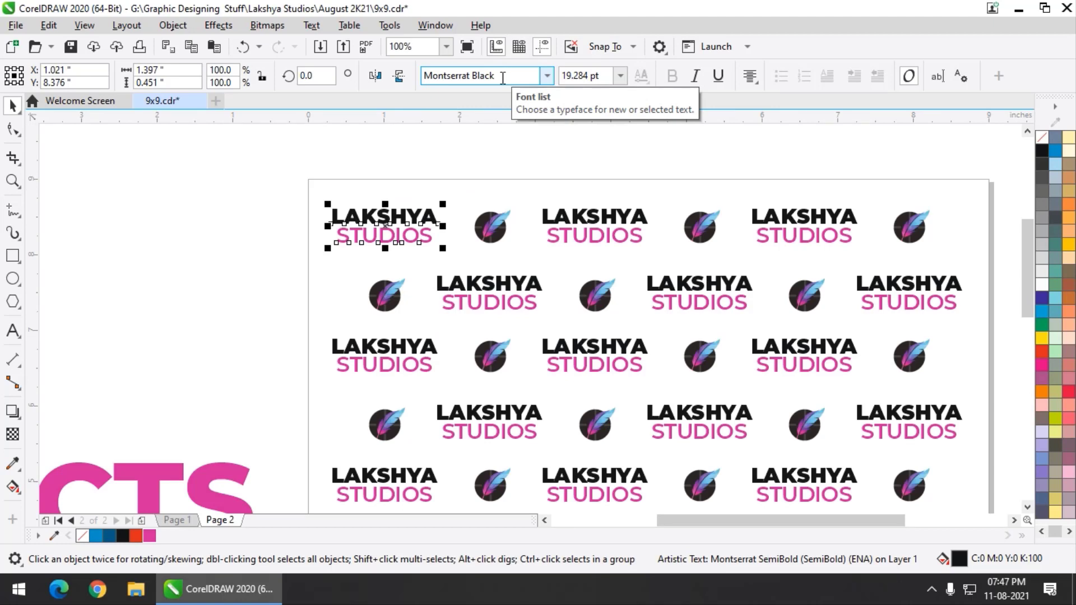
scroll(453, 162, "down", 1)
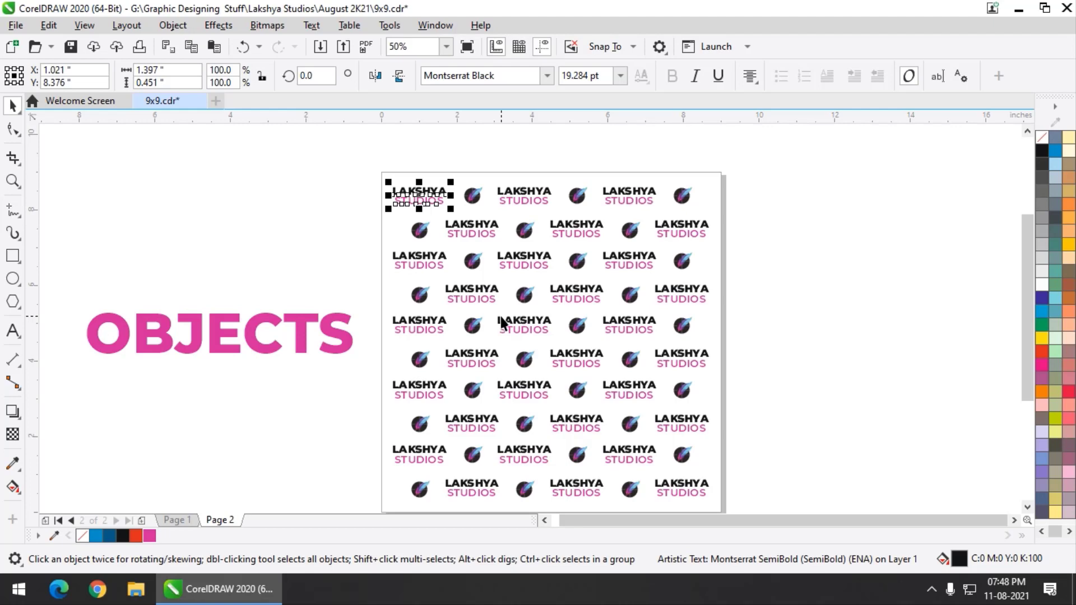
- Recolor the word STUDIOS blue in the first logo of the top row on Page 2
scroll(433, 197, "up", 1)
left_click(439, 209)
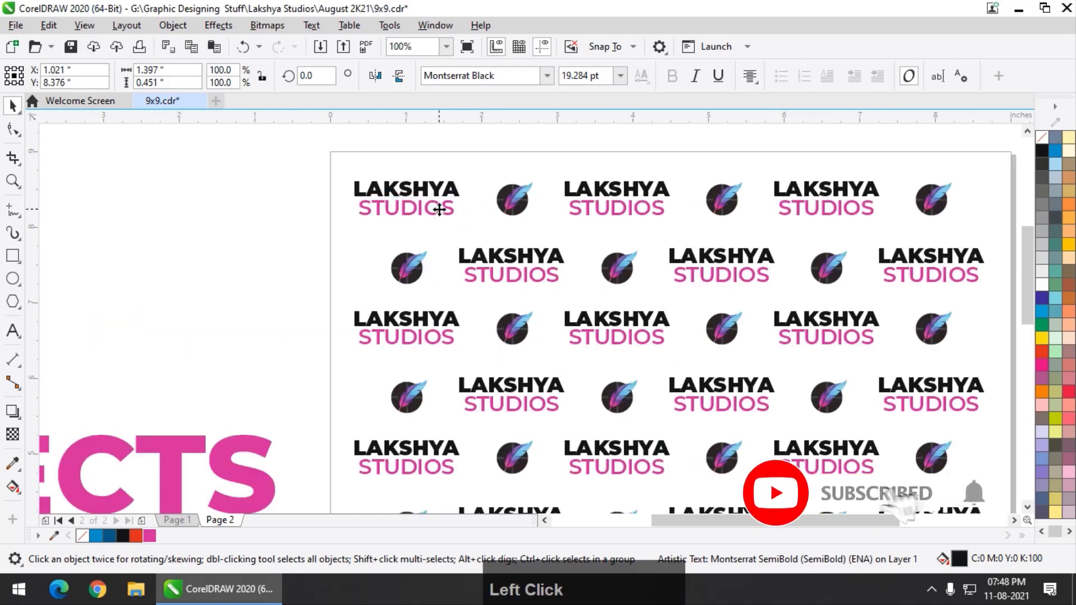
double_click(440, 209)
scroll(458, 210, "up", 1)
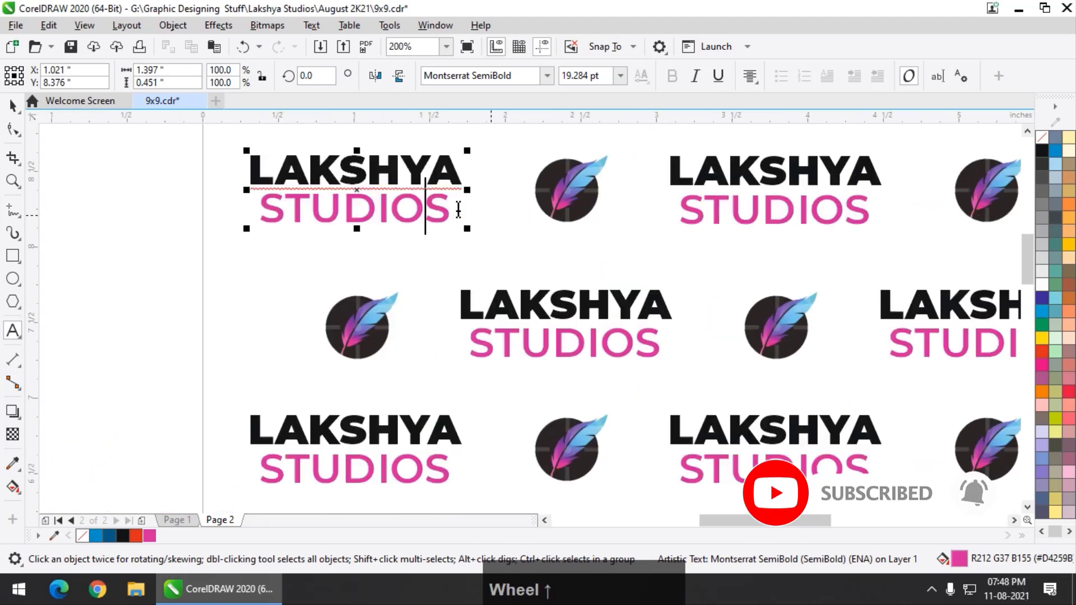
left_click(450, 210)
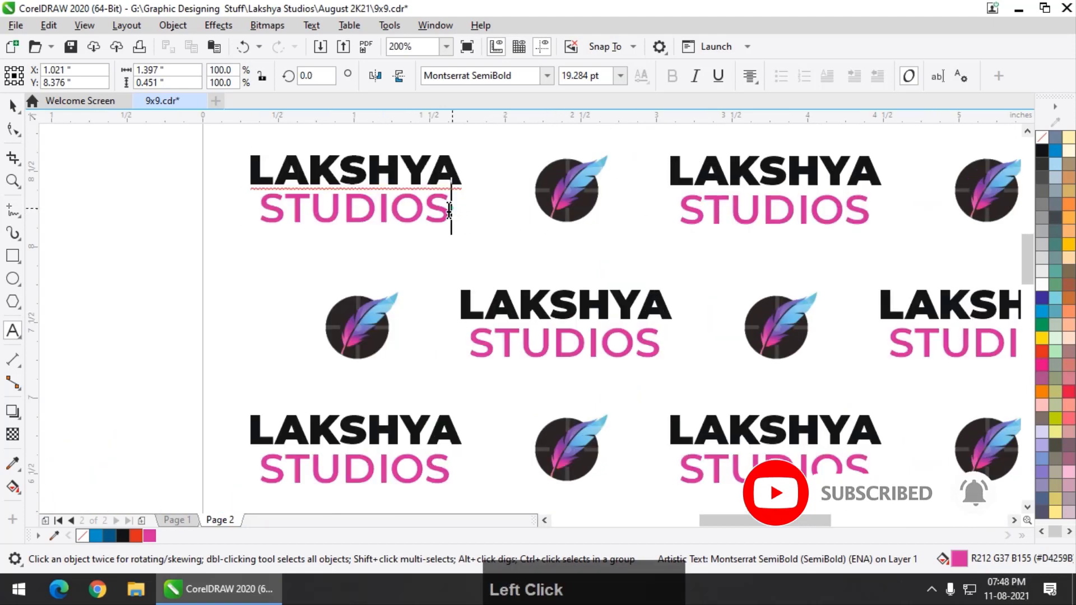
left_click_drag(450, 210, 259, 209)
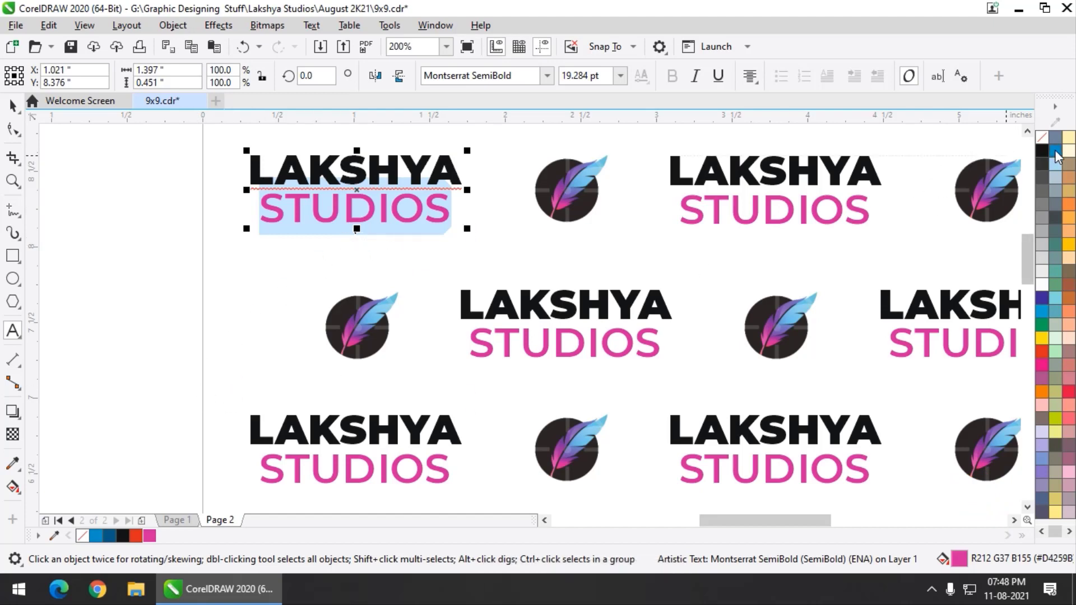
left_click(1057, 152)
left_click(12, 105)
left_click(108, 212)
- Recolor the word STUDIOS blue in the second logo of the fifth row on Page 2
scroll(216, 206, "down", 1)
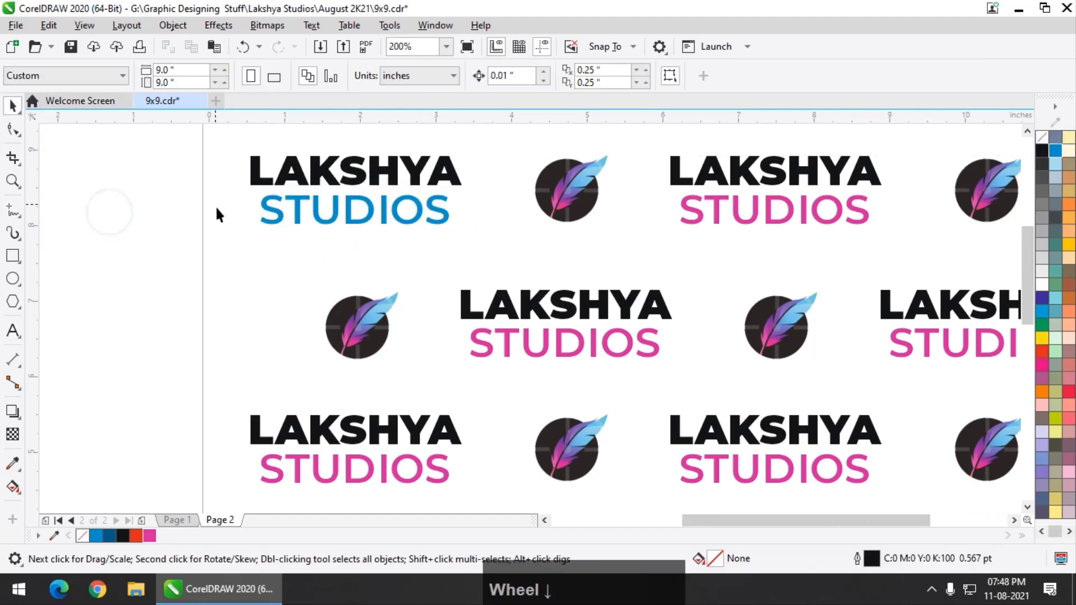
scroll(217, 208, "down", 2)
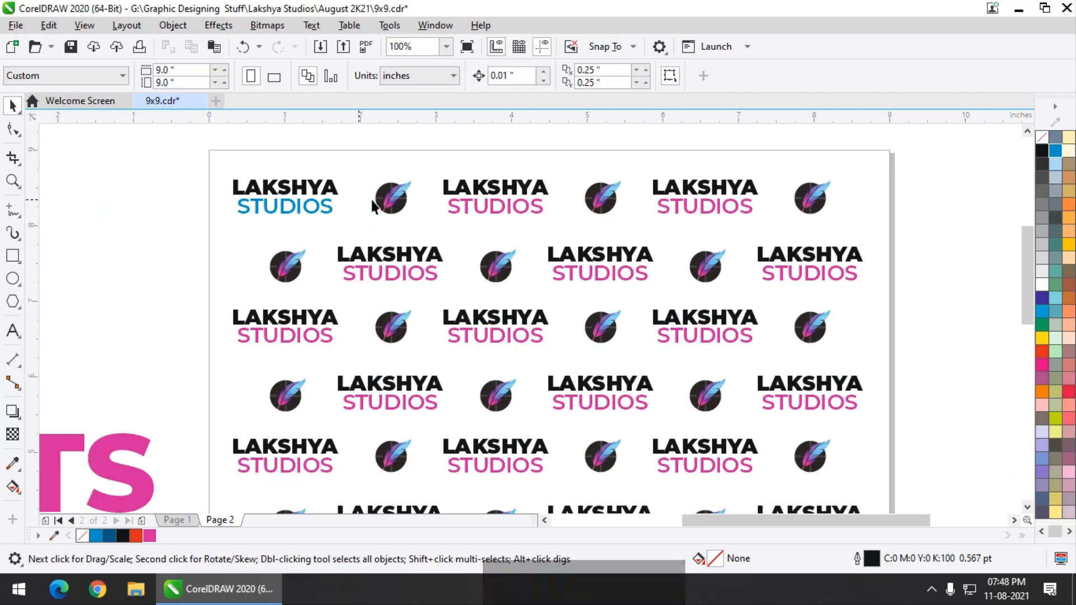
scroll(377, 205, "down", 2)
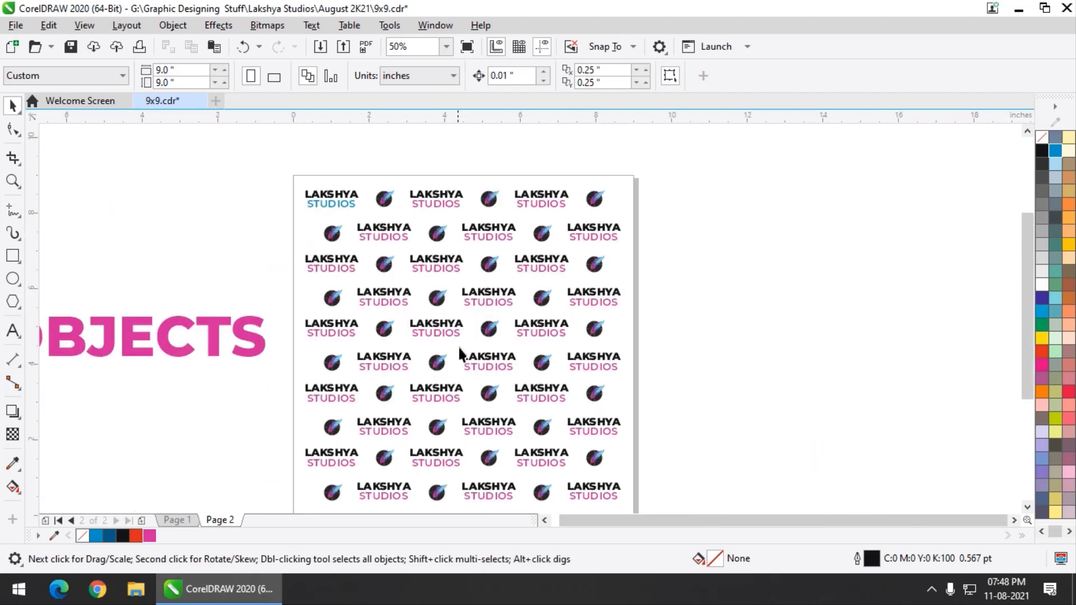
scroll(447, 336, "up", 2)
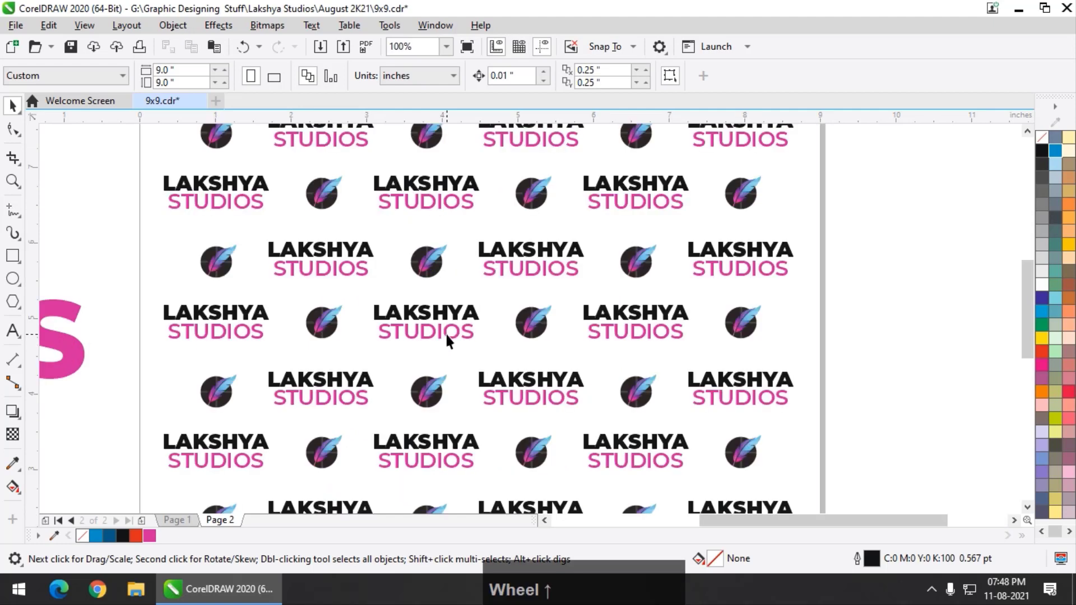
scroll(459, 328, "down", 2)
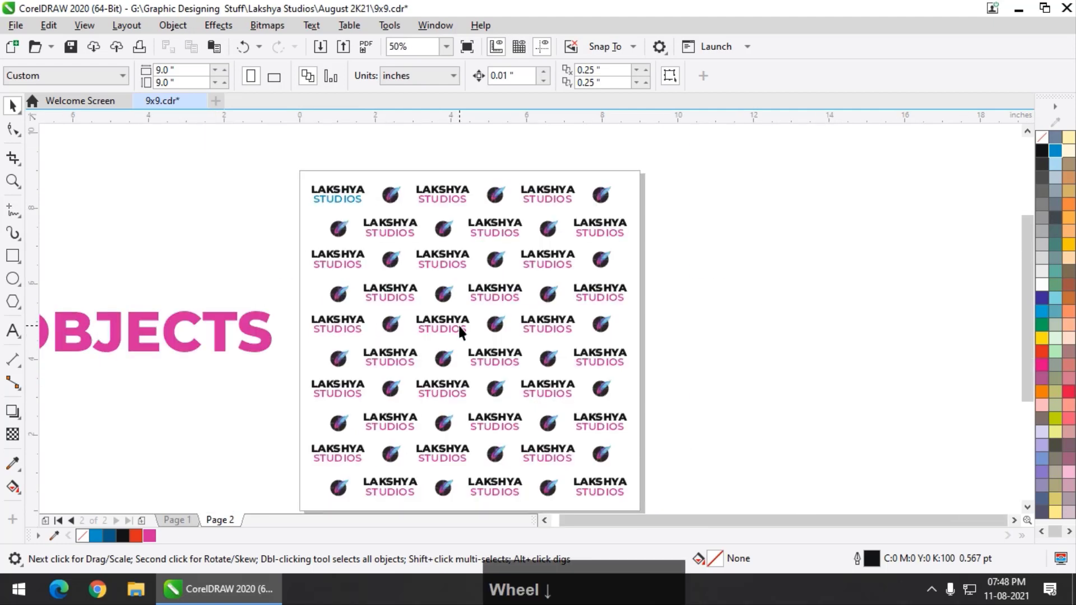
scroll(448, 332, "up", 2)
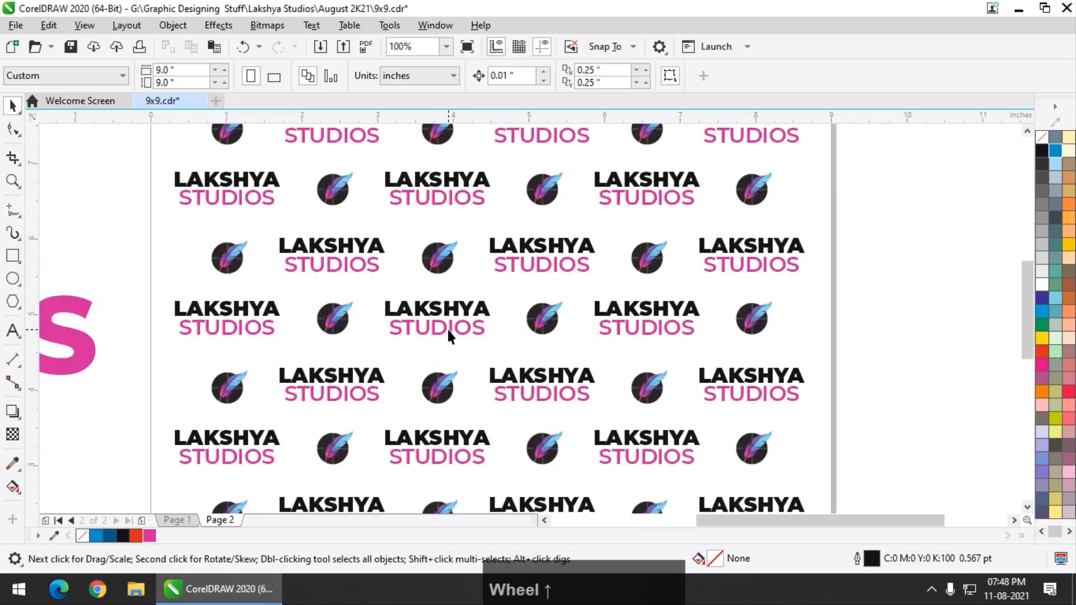
left_click(449, 335)
double_click(480, 331)
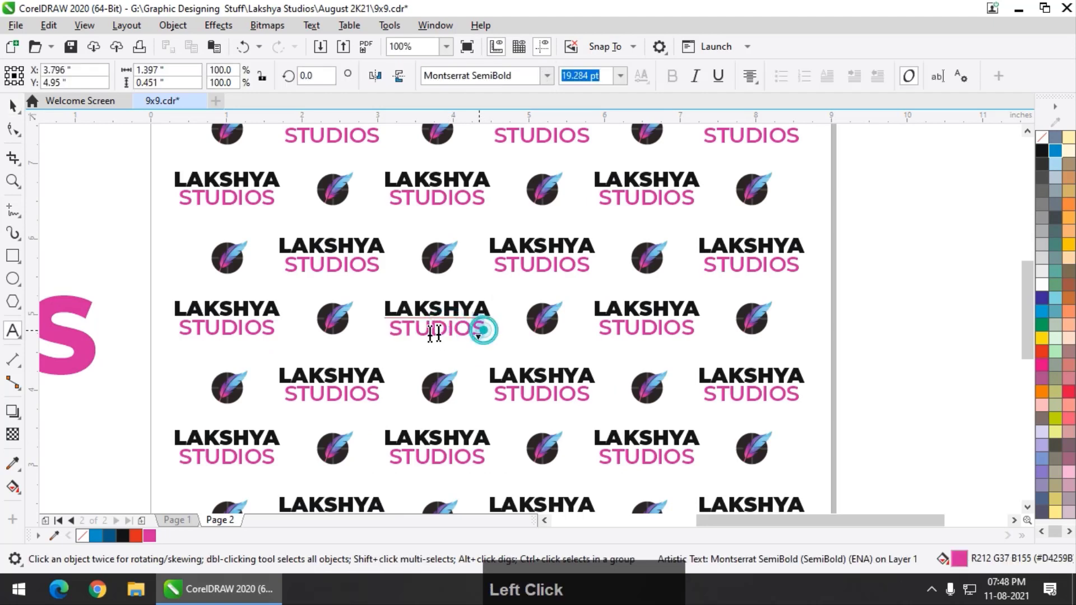
left_click_drag(483, 331, 393, 334)
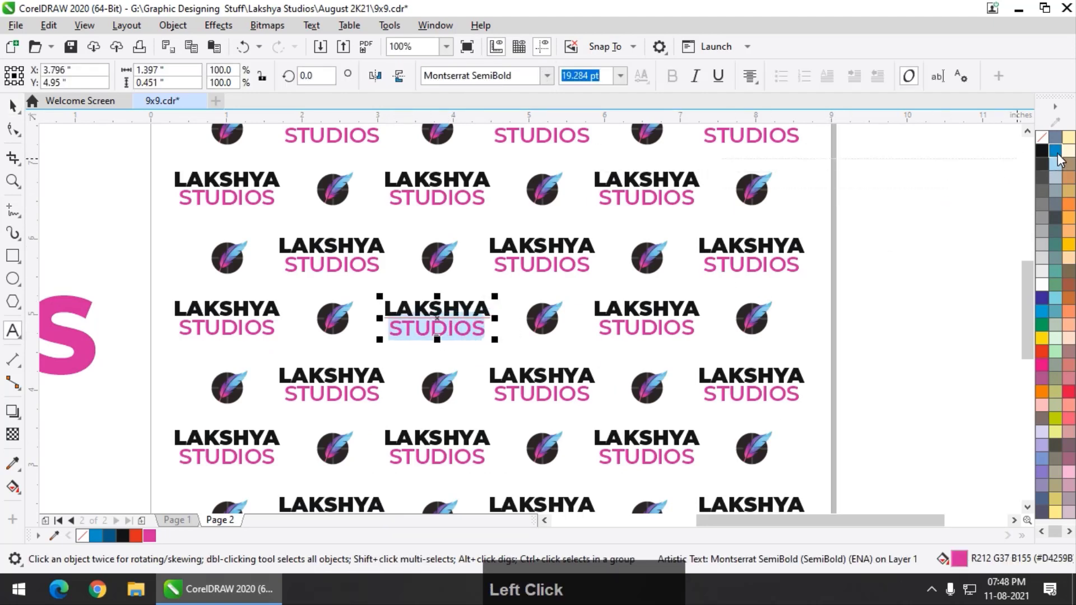
left_click(1056, 150)
left_click(12, 105)
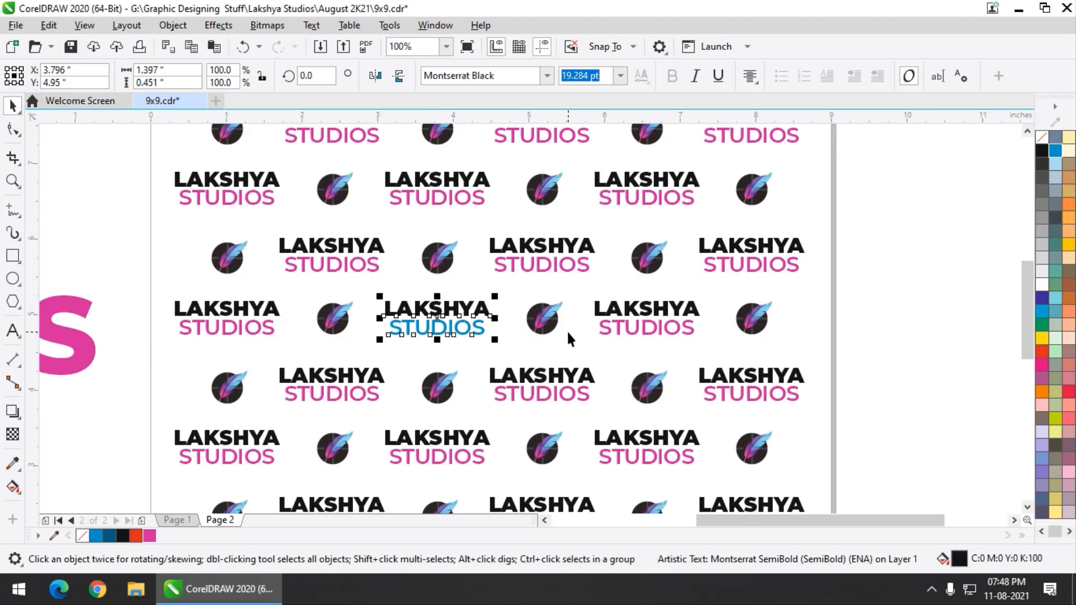
- Compare the recolored object pattern on Page 2 with the symbol pattern on Page 1, ending on Page 2
scroll(308, 271, "down", 1)
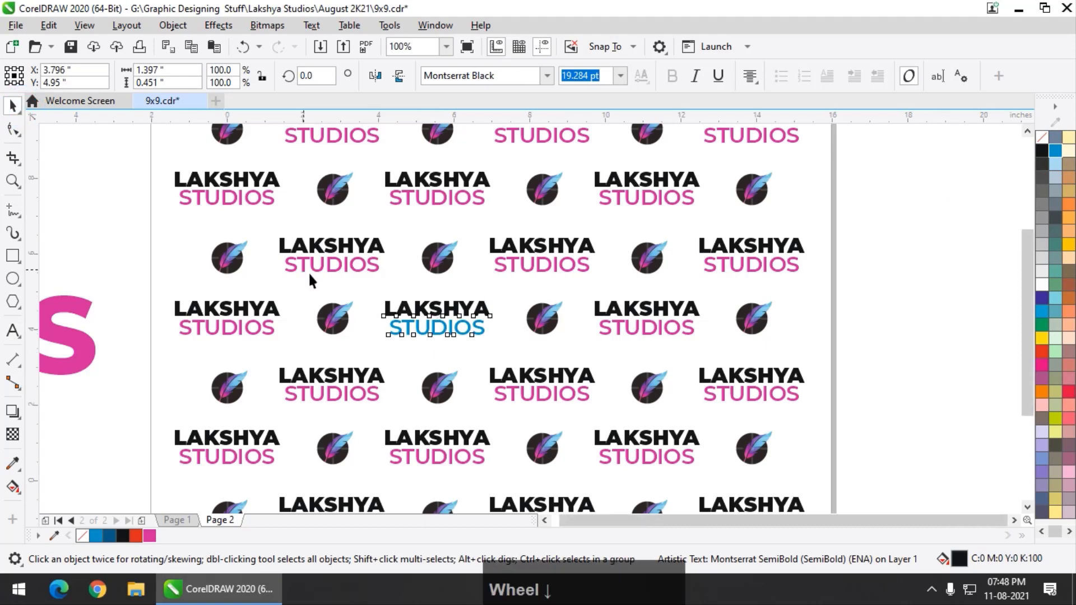
scroll(340, 268, "up", 1)
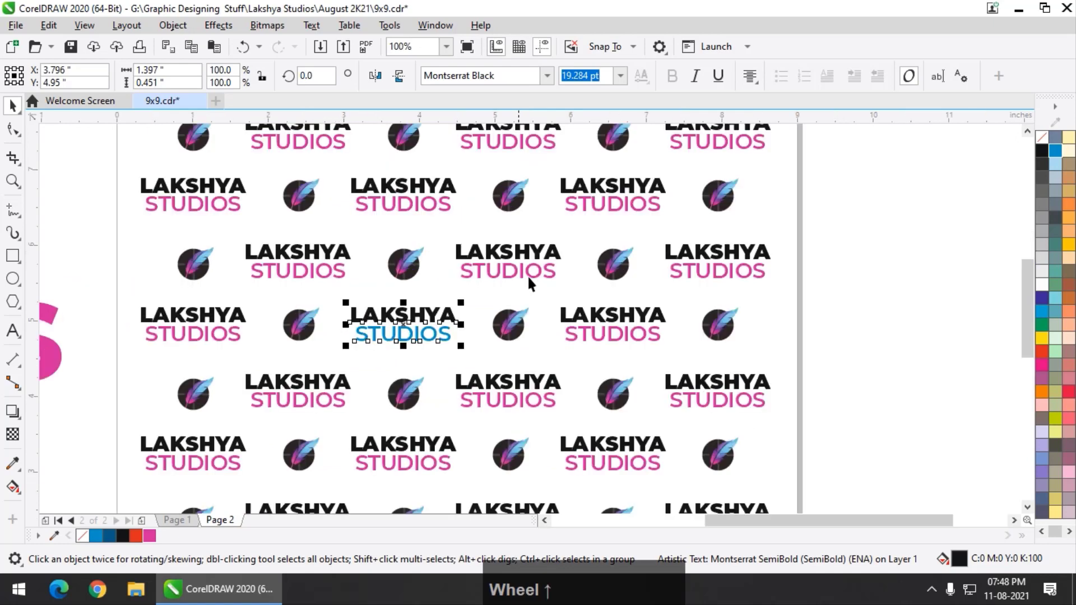
scroll(534, 285, "down", 1)
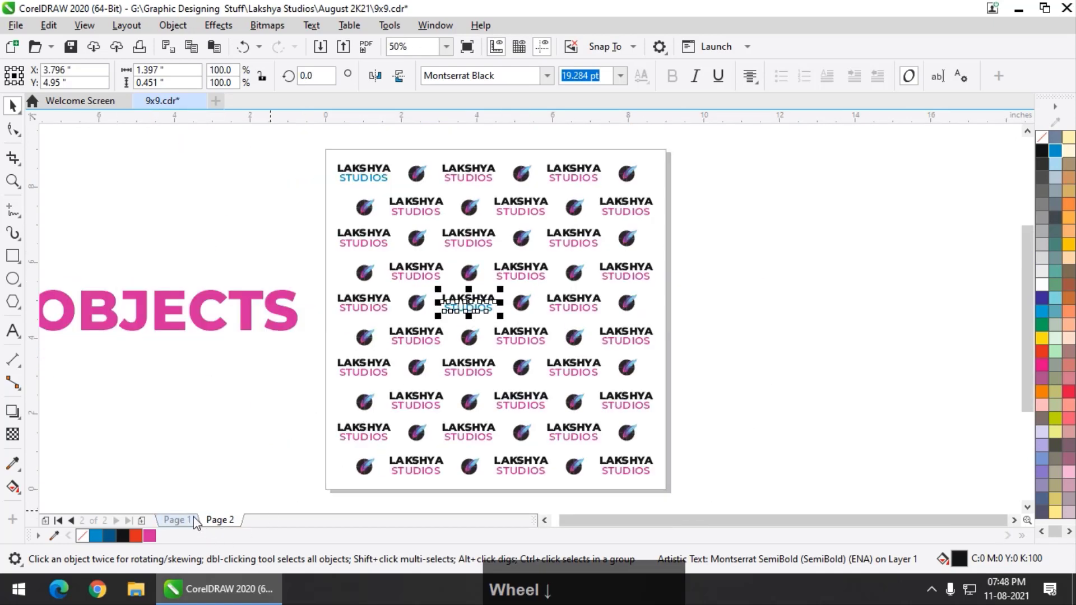
left_click(177, 520)
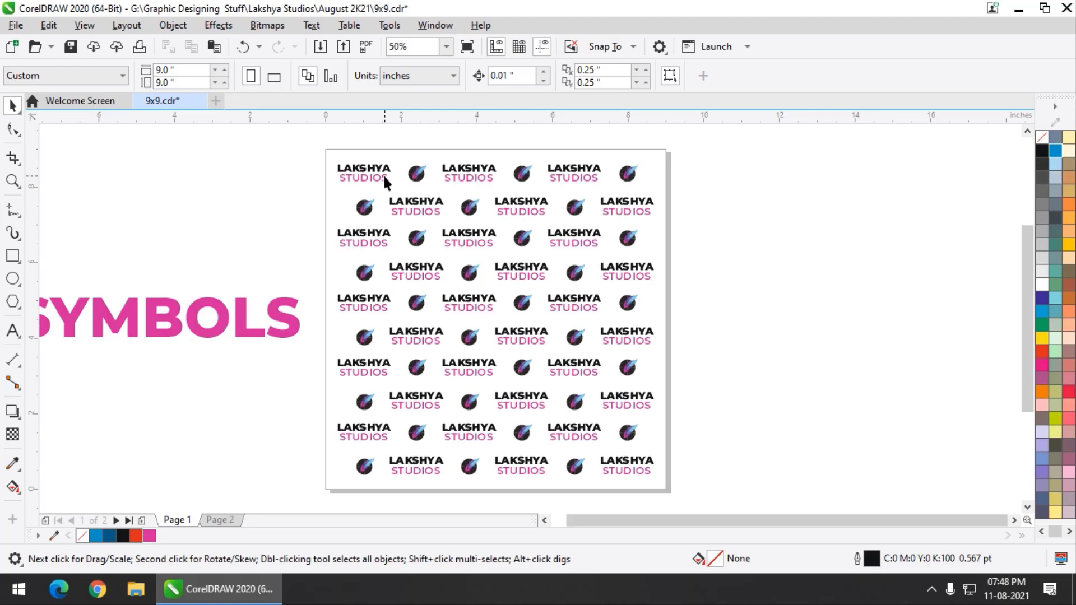
left_click(220, 521)
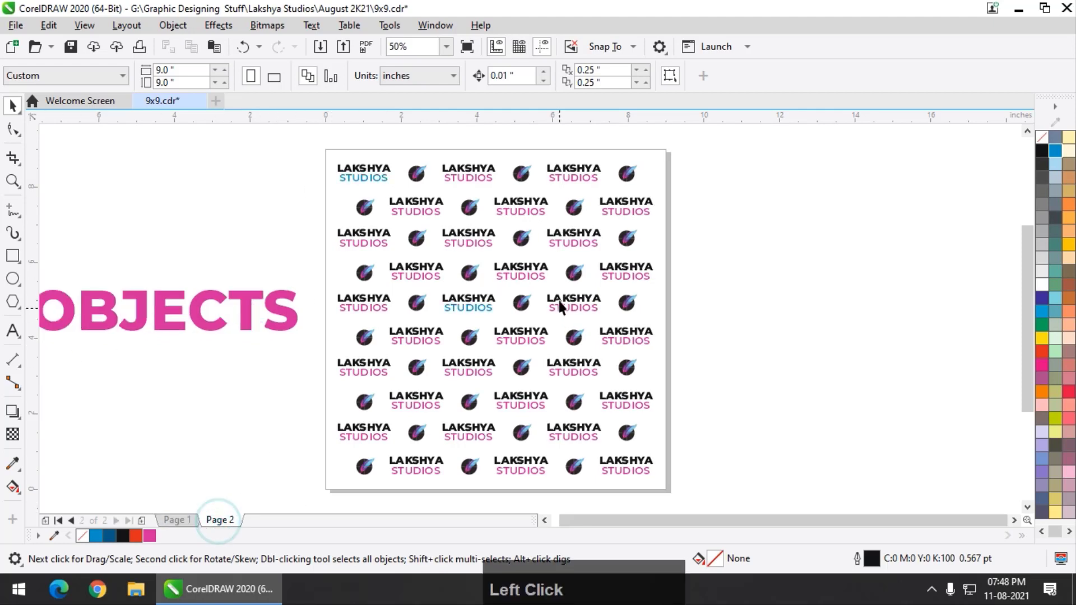
- Place an enlarged copy of the logo text, about 2.92 inches wide, on the empty area beside Page 2
left_click(620, 268)
left_click_drag(620, 268, 832, 306)
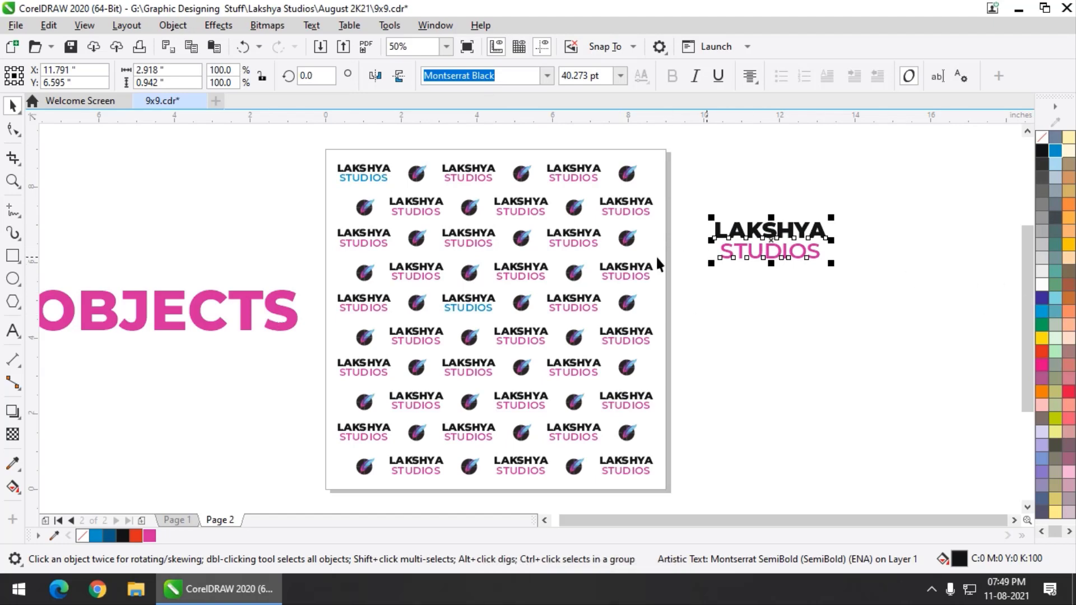
scroll(637, 269, "down", 2)
scroll(721, 245, "up", 2)
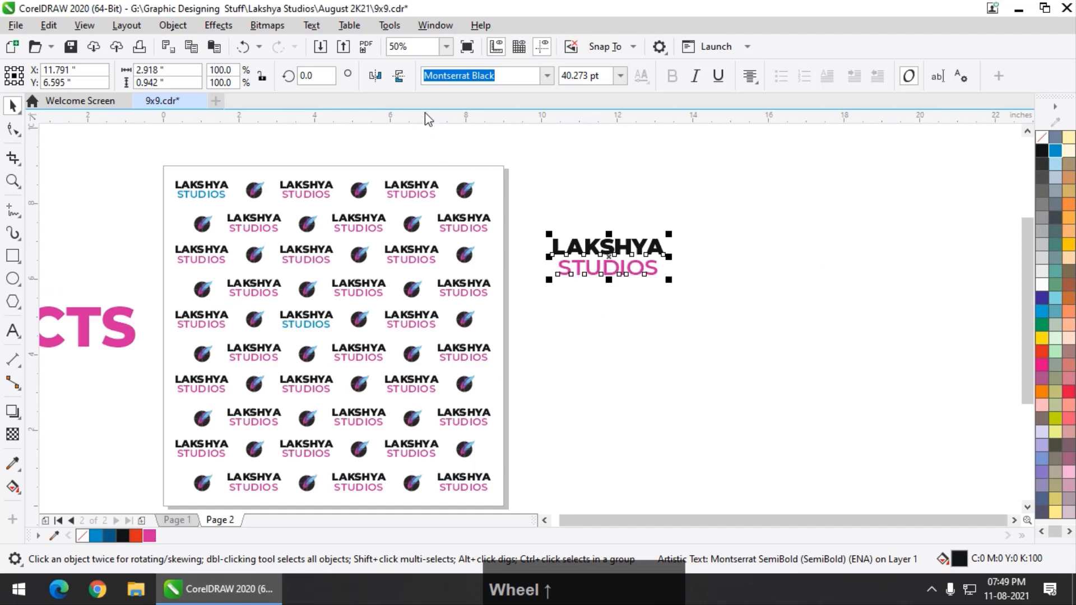
- Display the Symbols docker and create a new symbol named "Text" from the enlarged logo
left_click(435, 29)
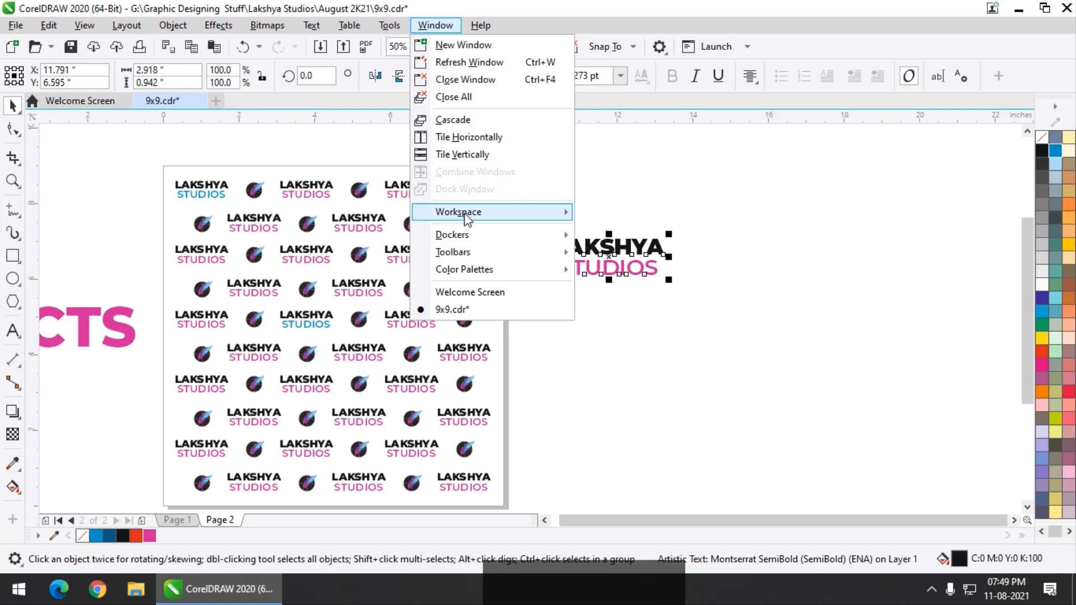
mouse_move(465, 235)
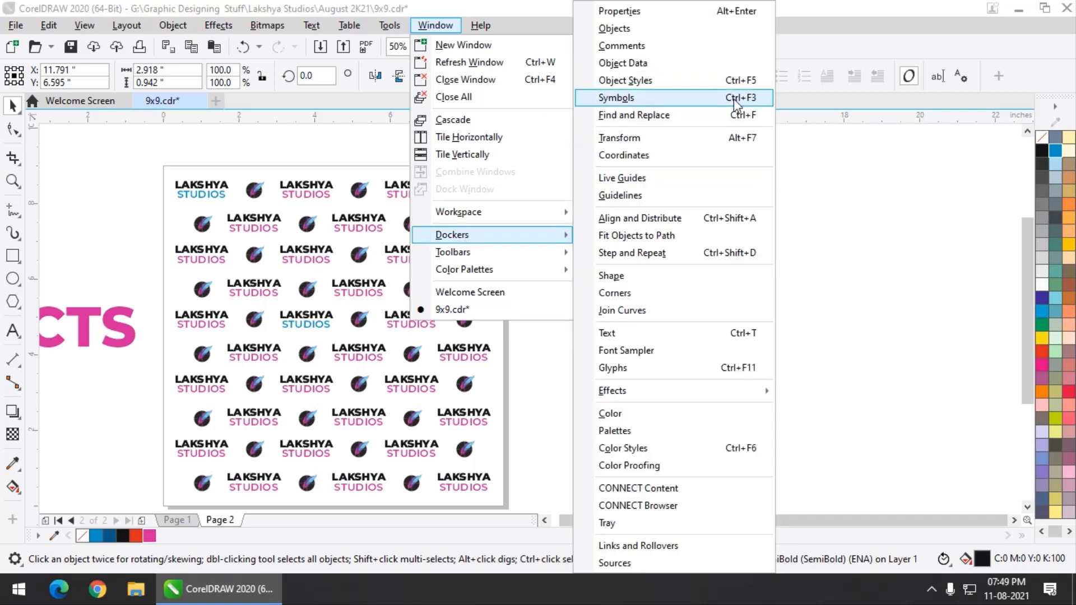
left_click(753, 102)
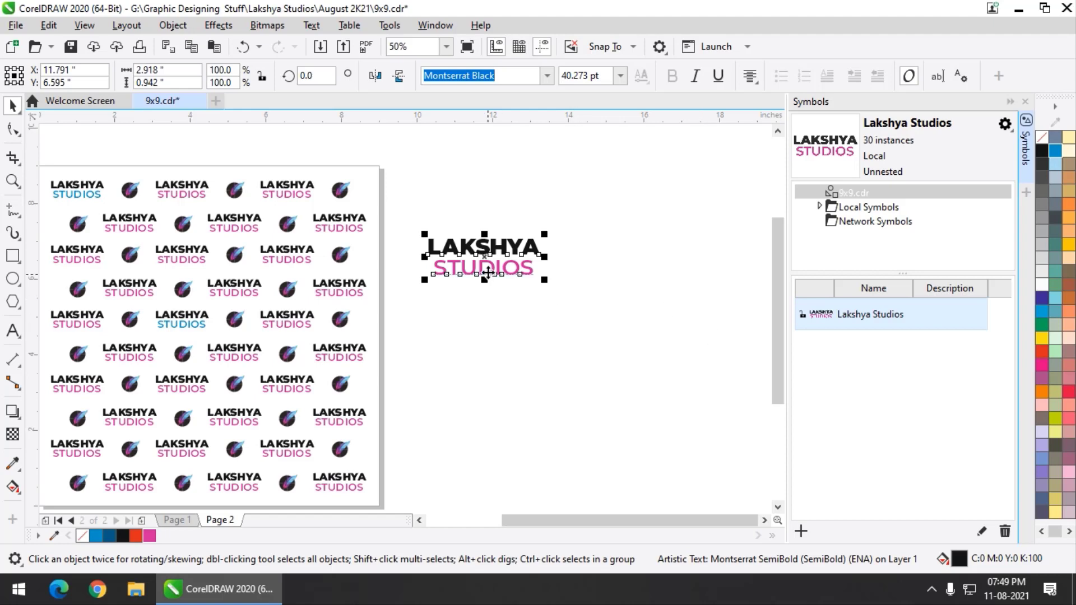
left_click(802, 533)
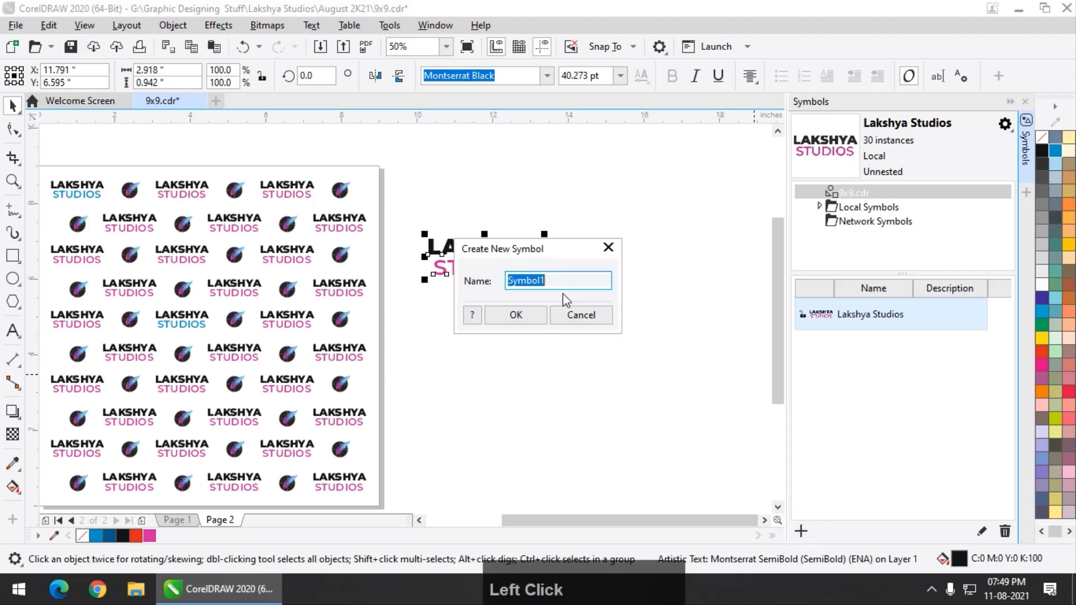
type("T")
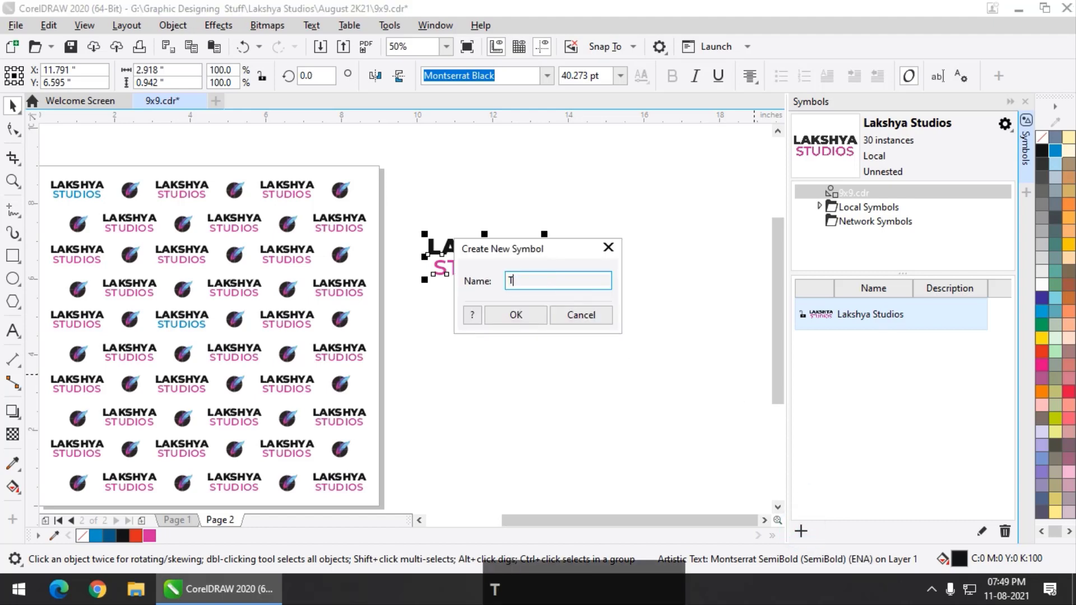
type("ext")
left_click(514, 314)
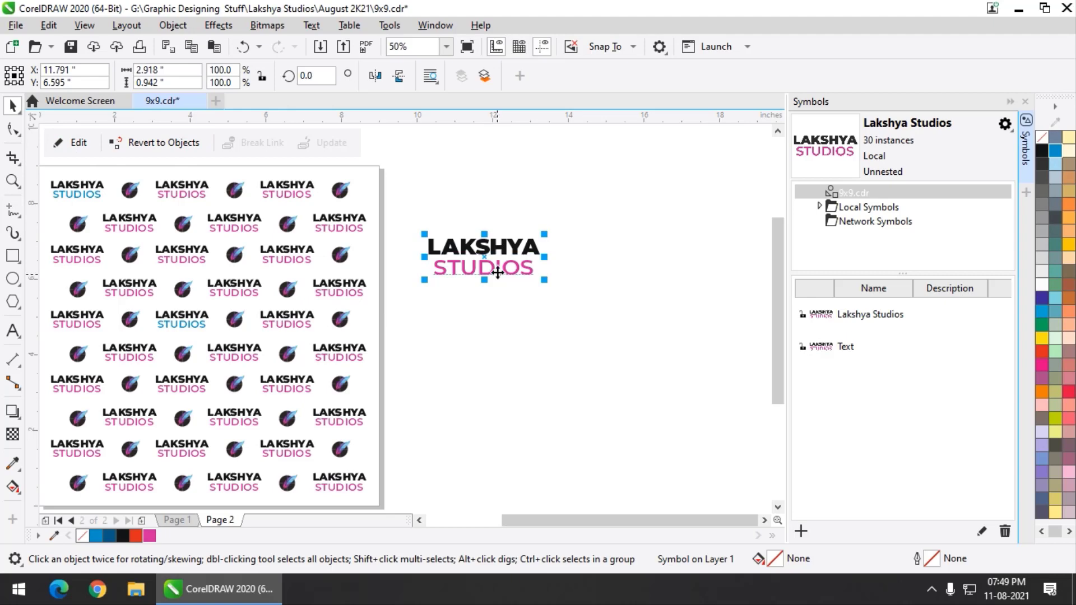
- Place three additional copies of the Text symbol beside the page and select the uppermost instance
left_click_drag(487, 255, 495, 379)
right_click(494, 379)
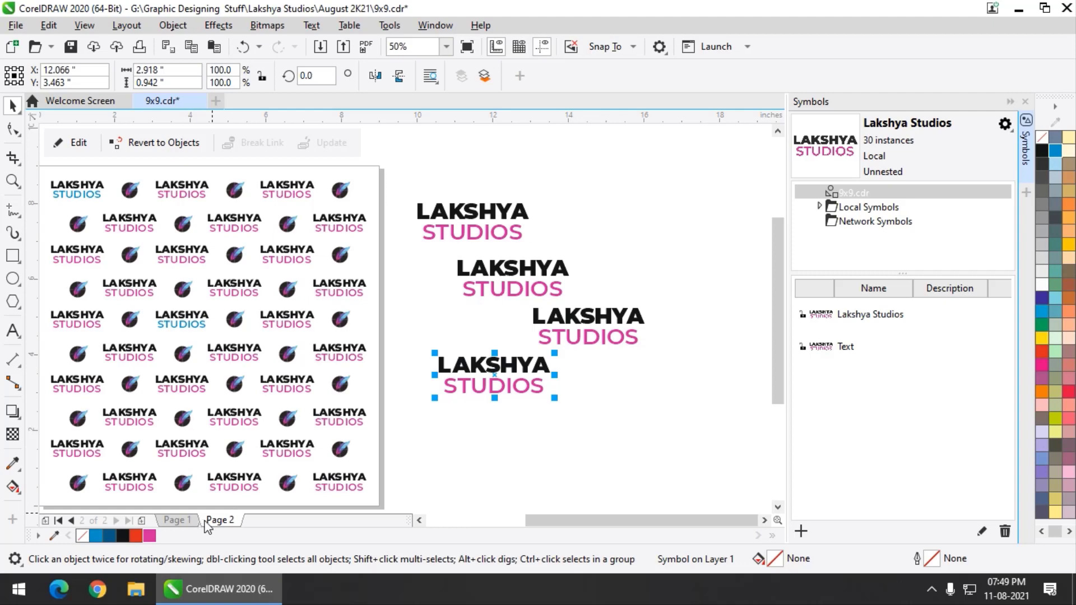
left_click(494, 226)
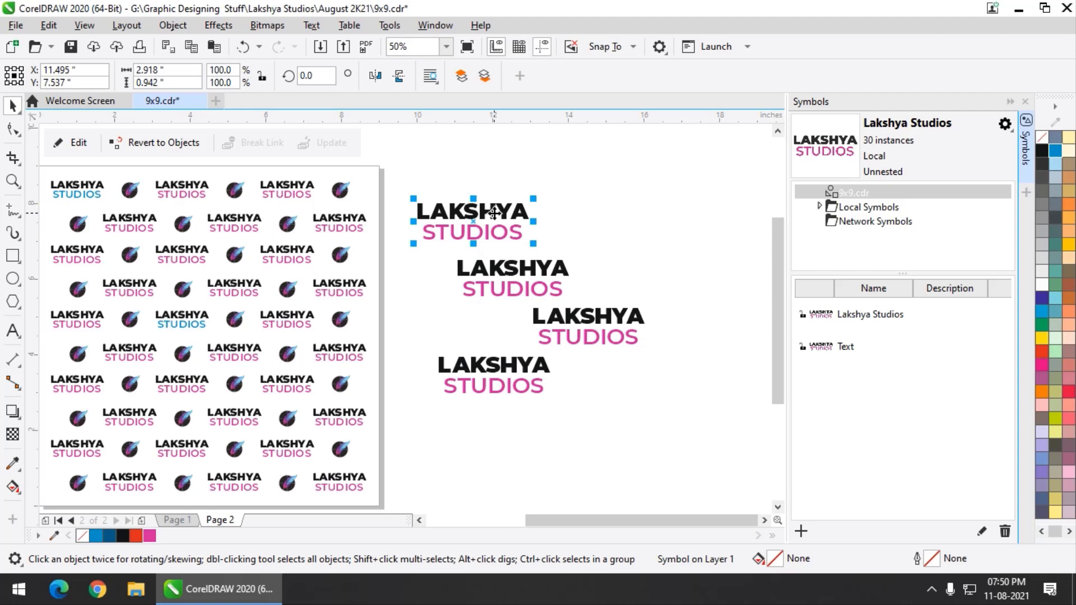
- Open the Text symbol for editing and recolor its word STUDIOS to Sky Blue
left_click(62, 143)
scroll(155, 346, "up", 1)
double_click(175, 346)
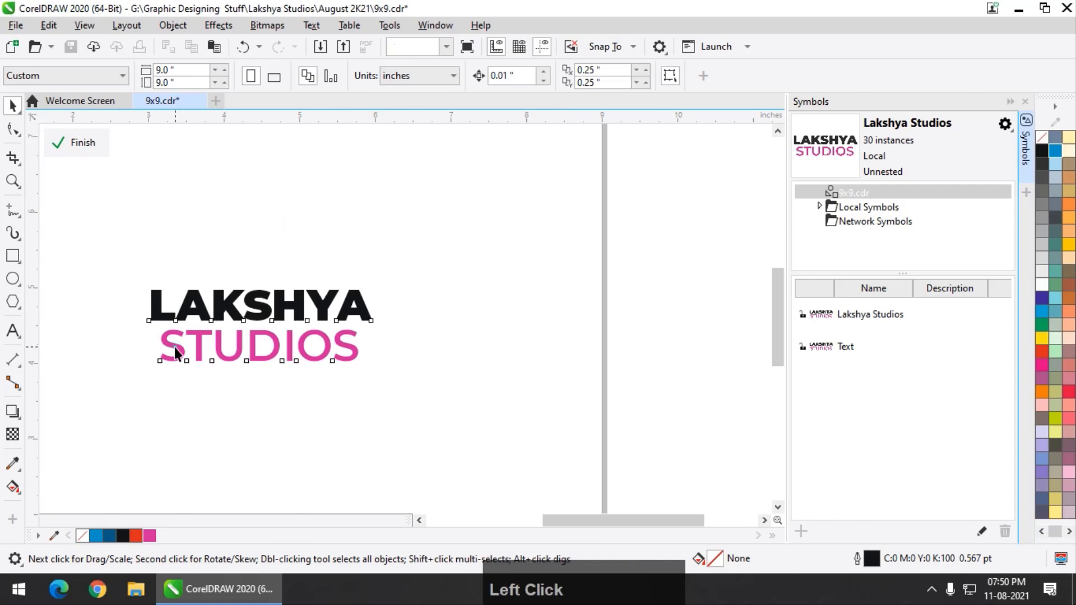
left_click_drag(167, 346, 373, 346)
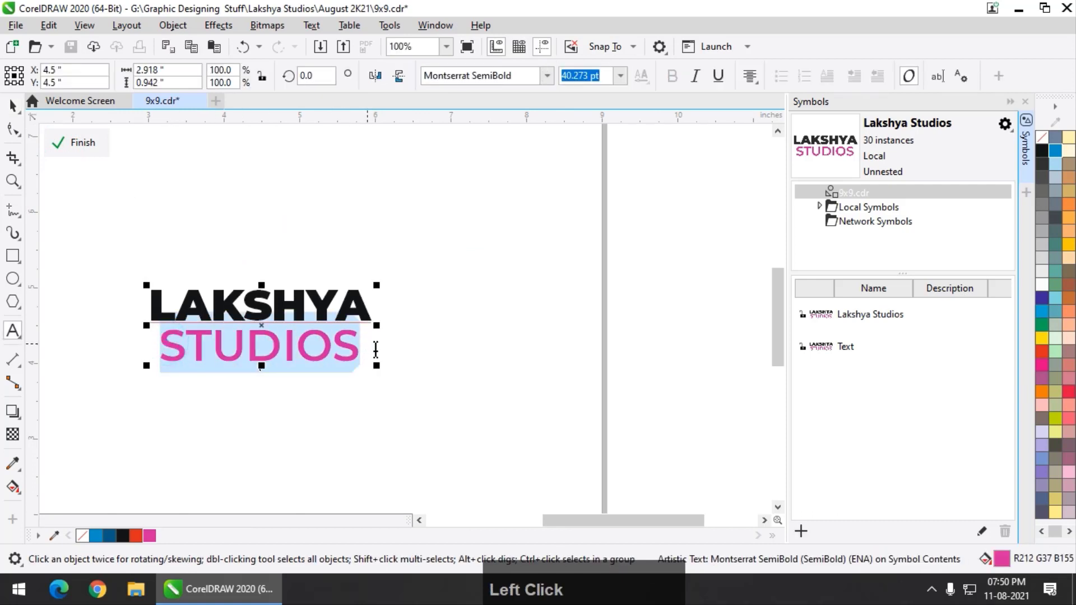
left_click(97, 536)
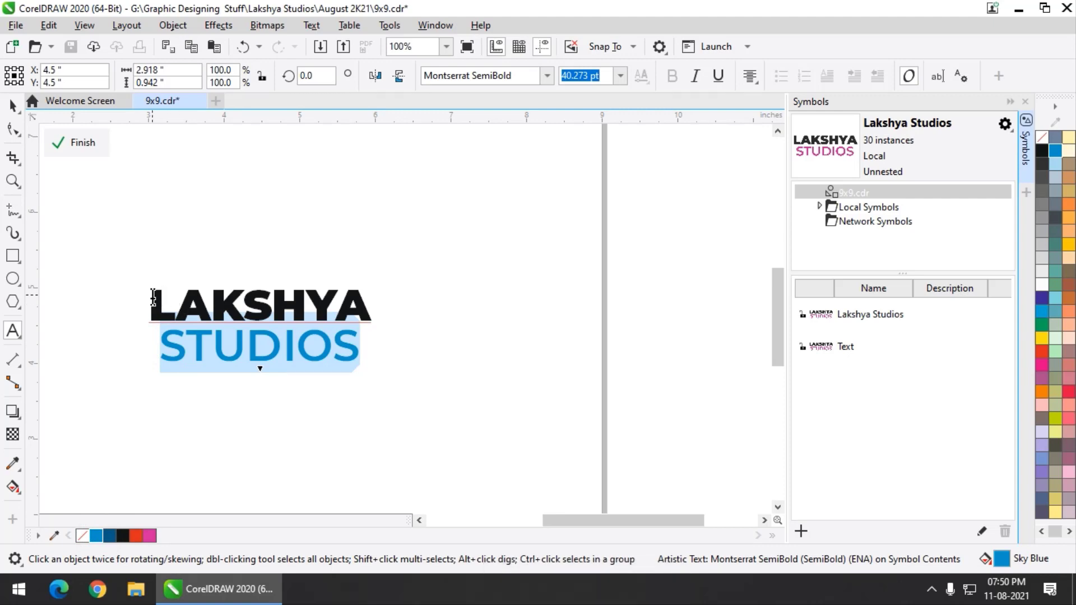
- Change the word LAKSHYA to Times New Roman and finish editing the Text symbol
left_click_drag(150, 302, 365, 299)
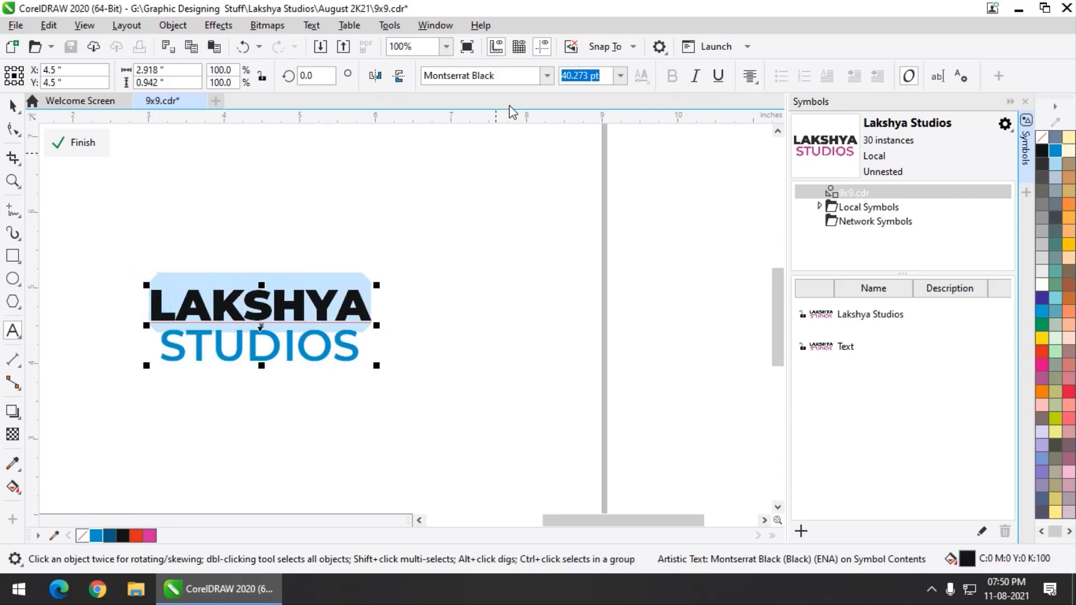
left_click(546, 77)
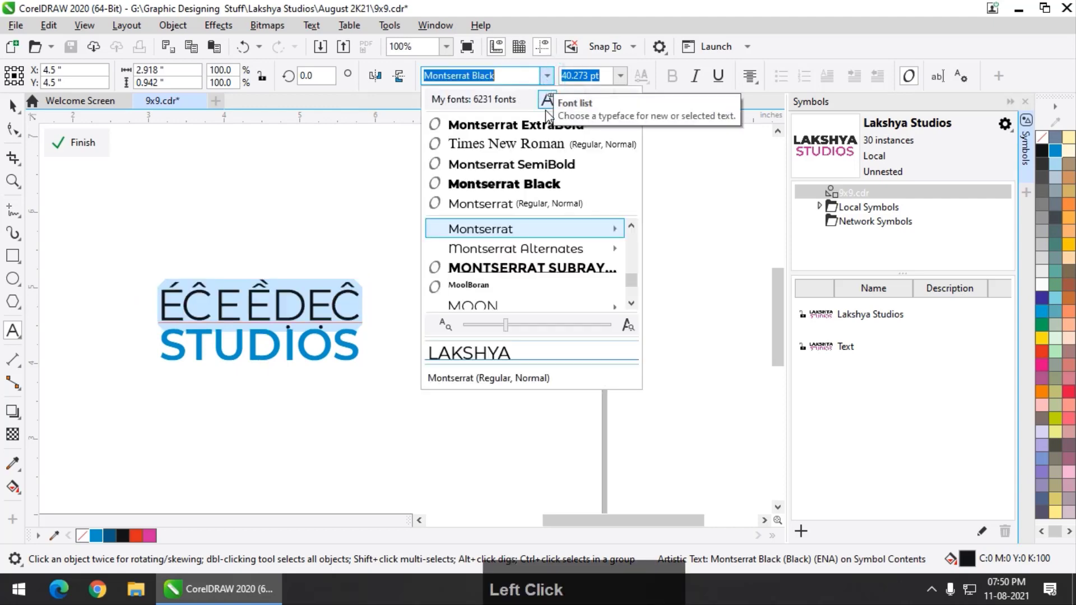
left_click(552, 144)
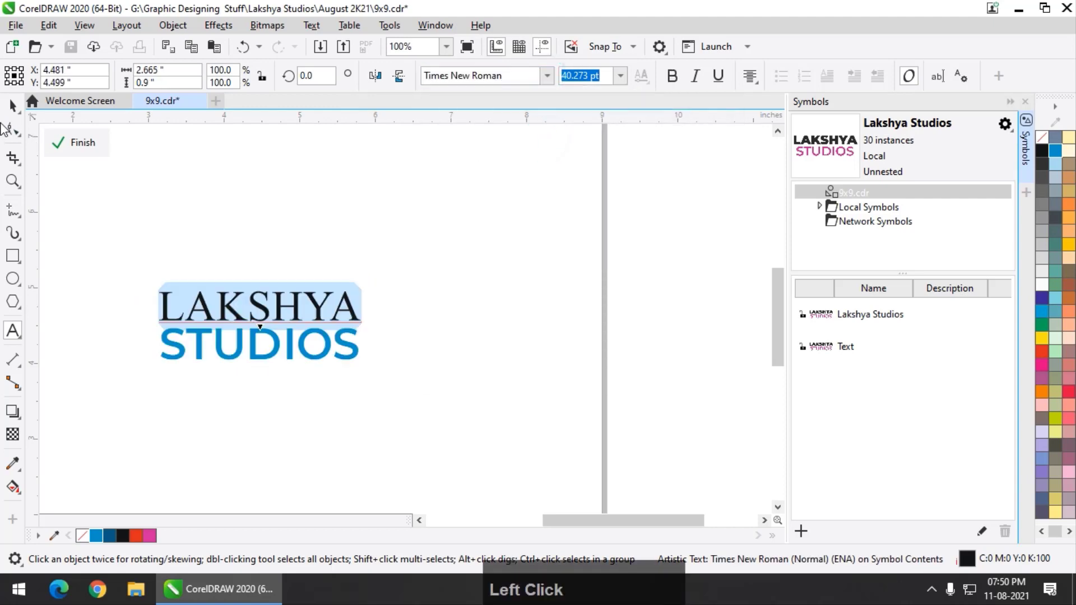
left_click(12, 106)
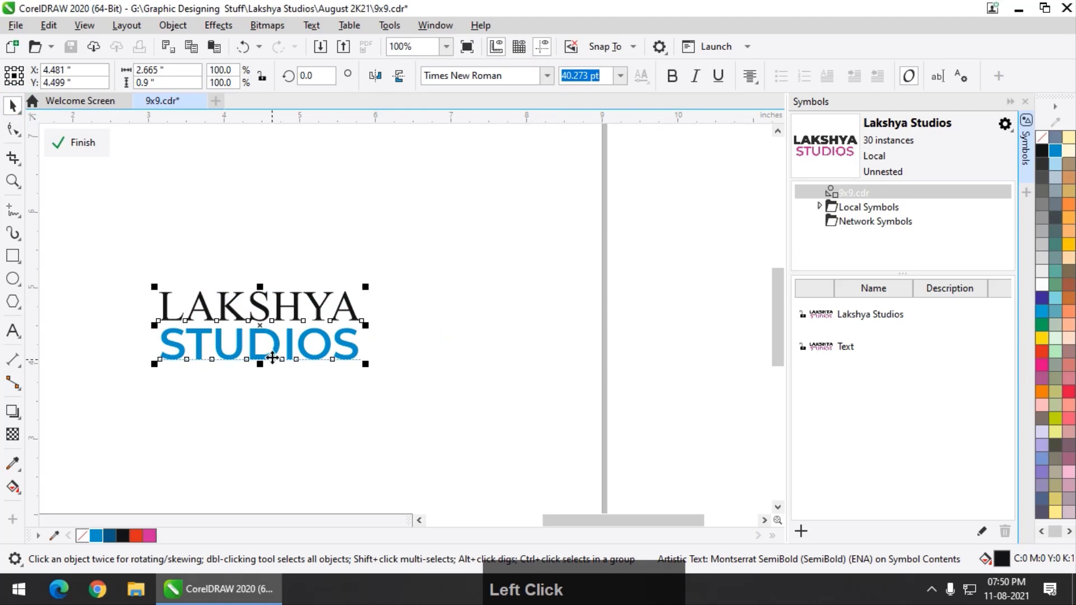
left_click(82, 143)
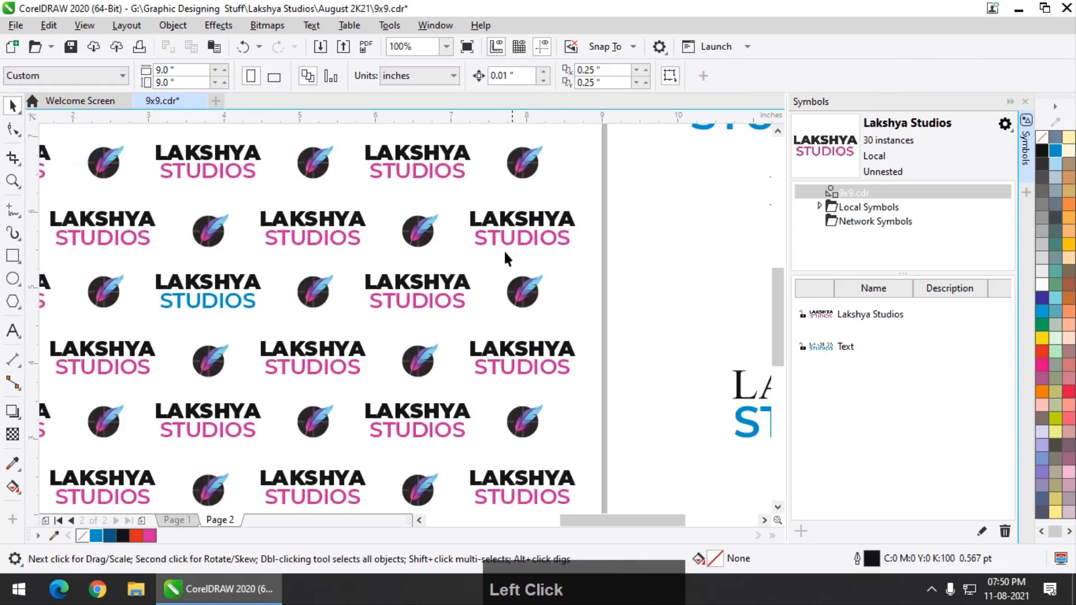
- Examine the Text symbol instances beside the object pattern on Page 2, and display the symbol pattern on Page 1
scroll(503, 250, "down", 2)
scroll(544, 241, "down", 1)
scroll(503, 265, "up", 1)
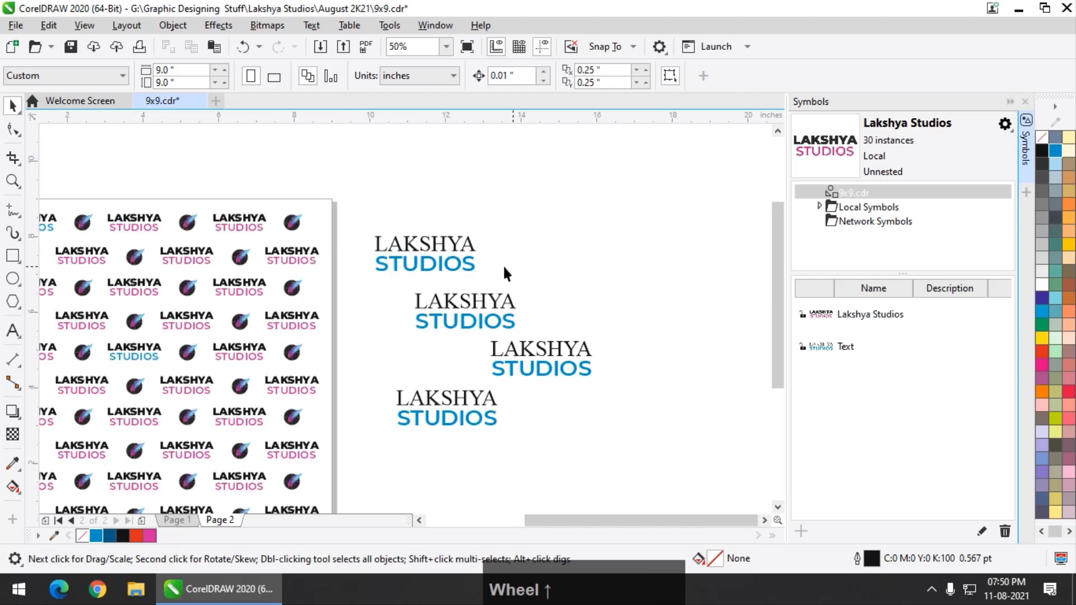
scroll(403, 328, "up", 1)
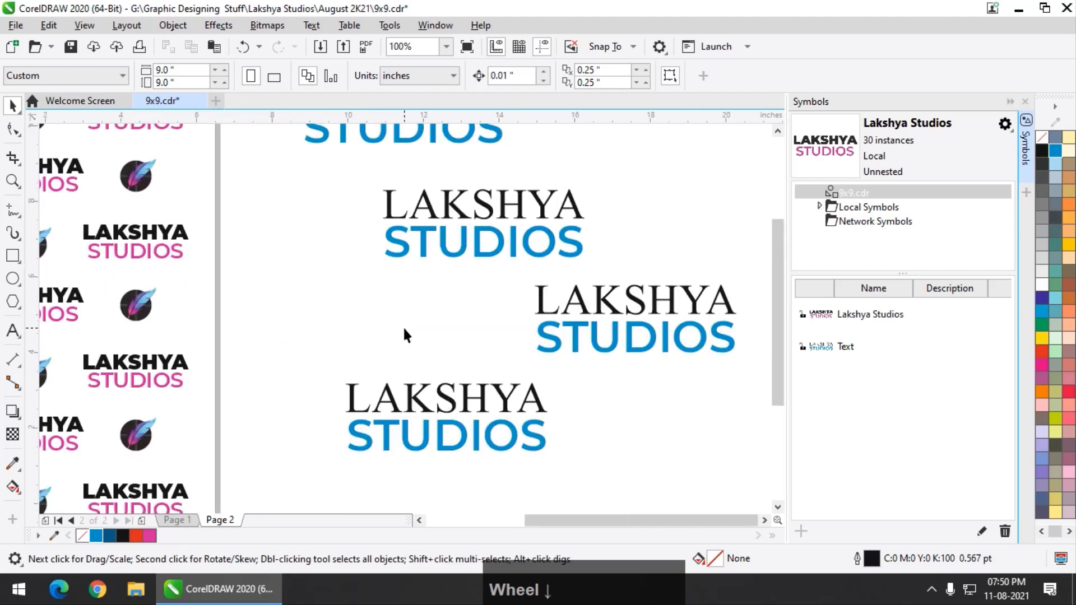
scroll(447, 300, "down", 1)
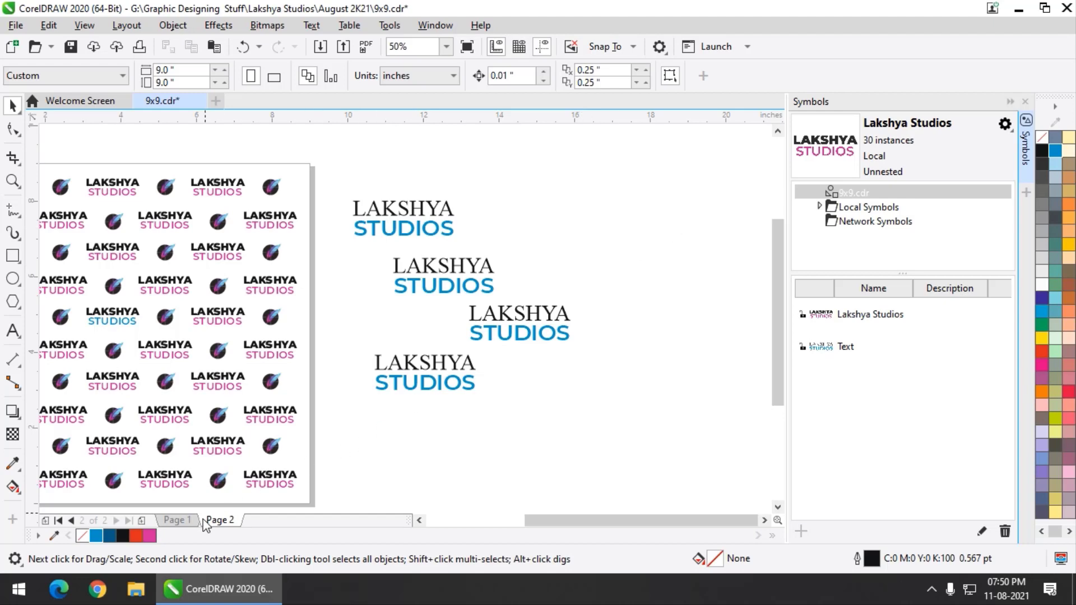
scroll(618, 236, "down", 1)
scroll(506, 264, "up", 1)
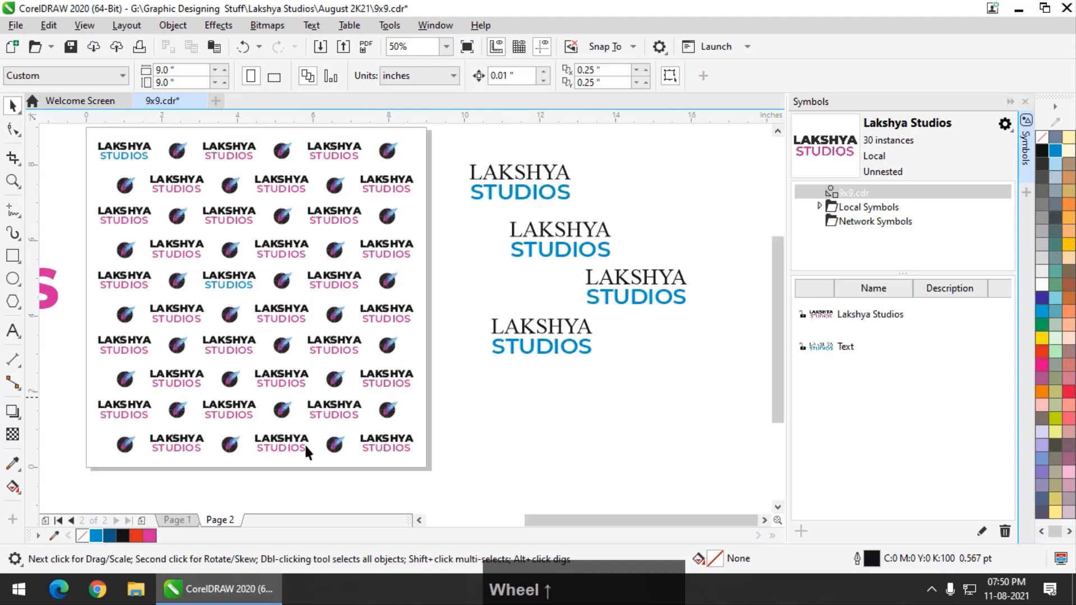
left_click(176, 520)
scroll(543, 358, "down", 1)
scroll(348, 306, "up", 1)
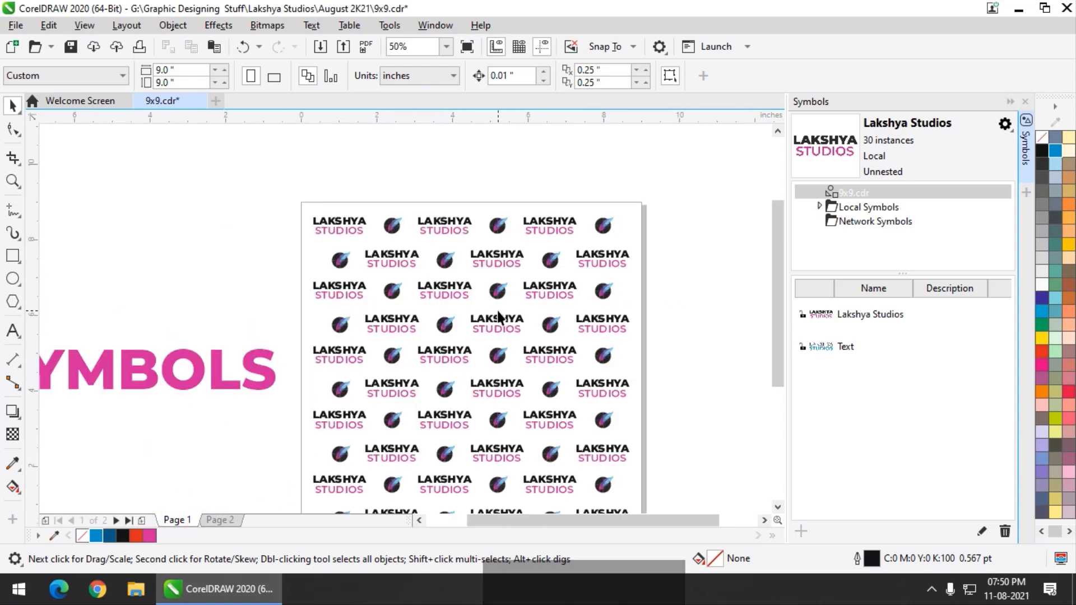
- Open a Lakshya Studios logo symbol in the Page 1 pattern for editing and set its whole text to Times New Roman
left_click(459, 352)
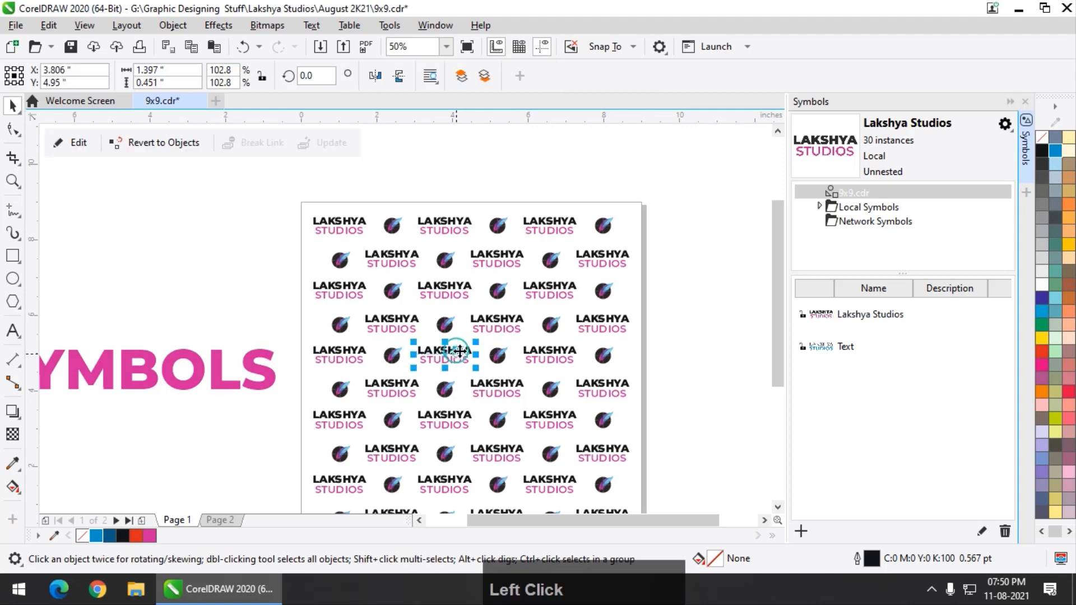
left_click(492, 319)
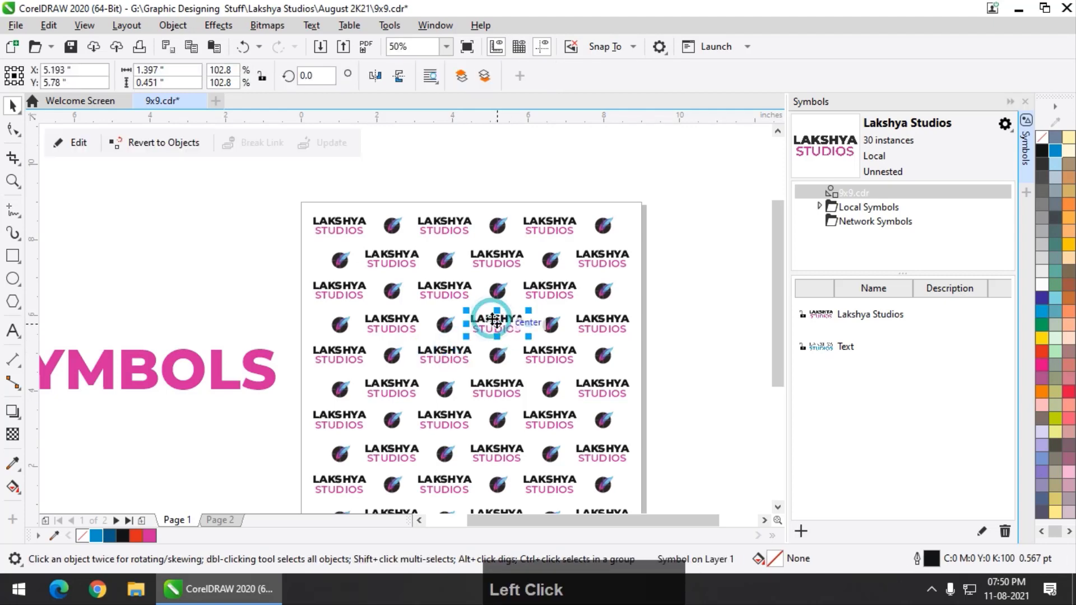
left_click(69, 147)
scroll(492, 377, "up", 2)
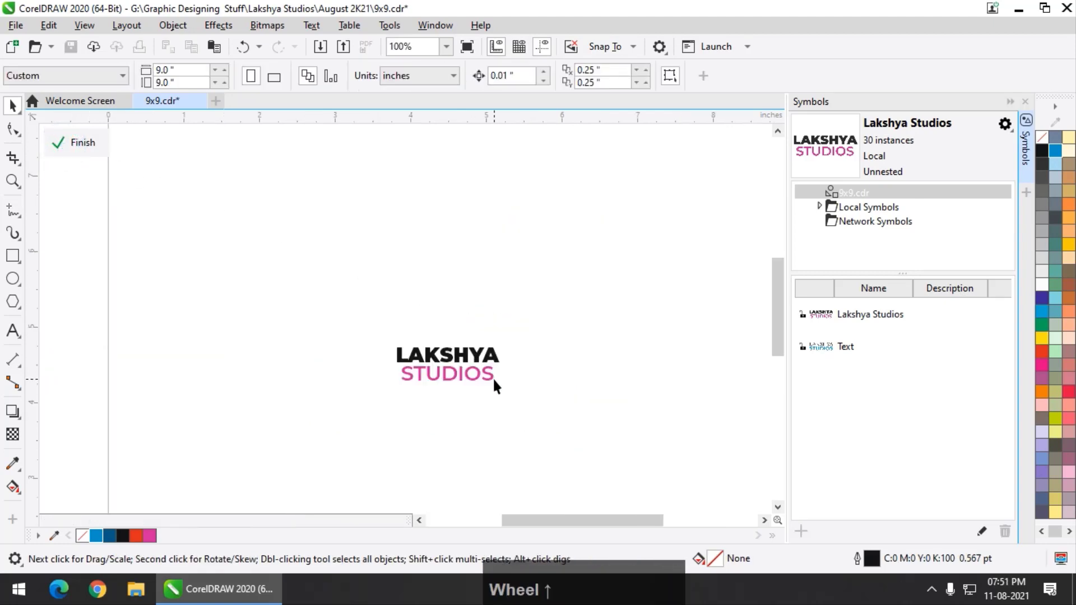
left_click(493, 378)
left_click(545, 77)
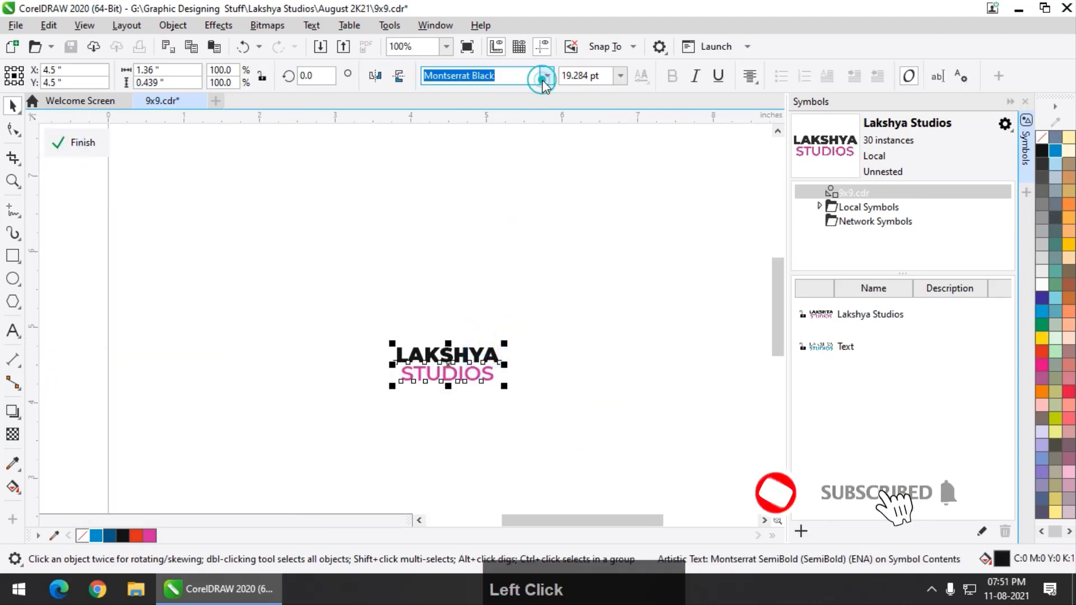
left_click(548, 128)
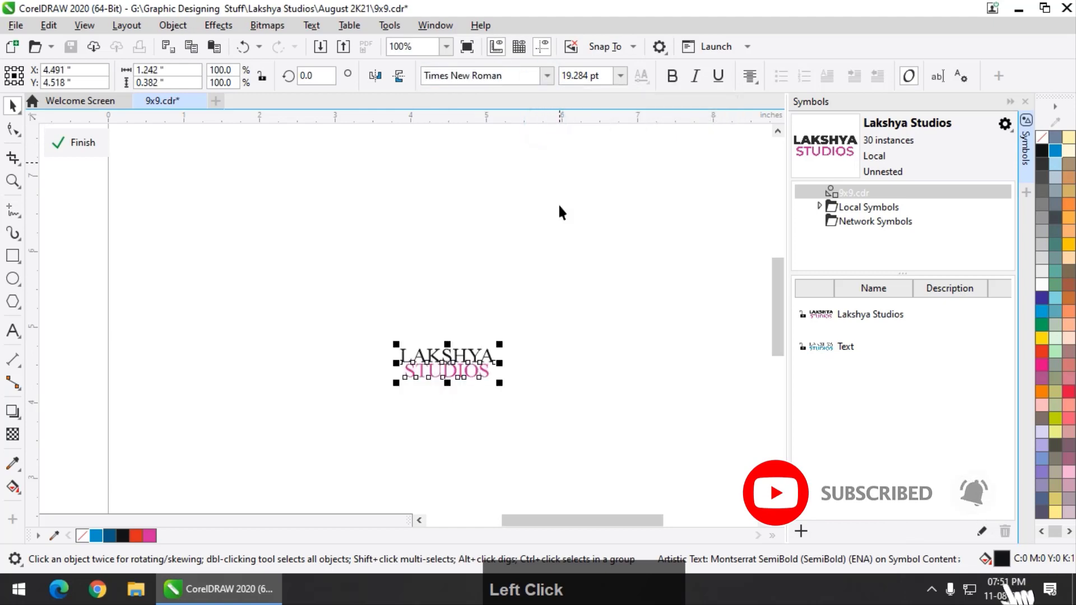
- Recolor the word STUDIOS in the Lakshya Studios symbol to dark blue and finish editing the symbol
double_click(483, 372)
left_click_drag(487, 372, 400, 379)
left_click(109, 536)
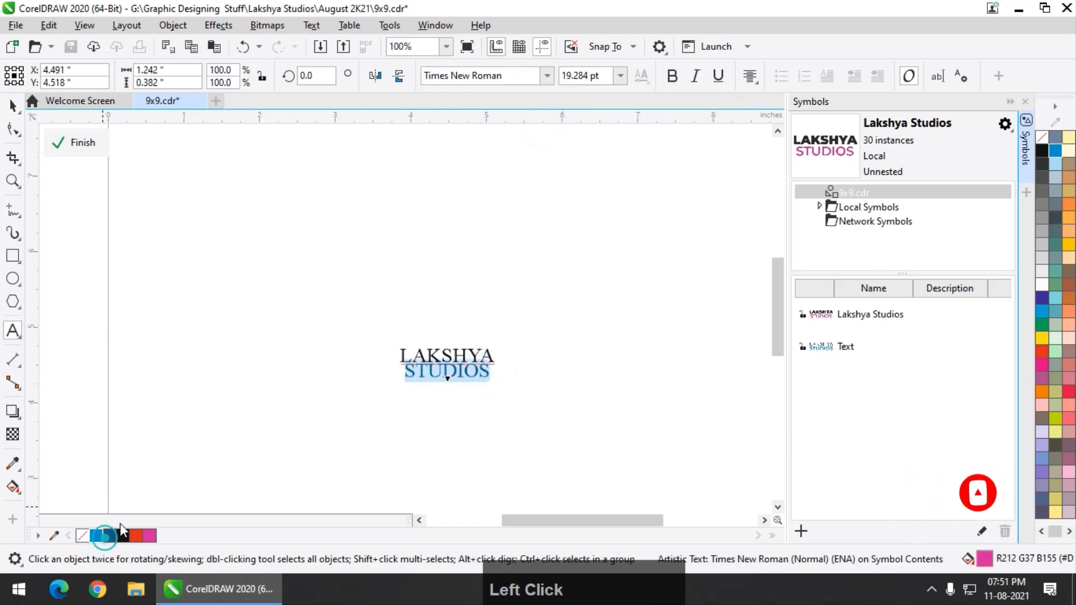
left_click(13, 105)
left_click(69, 145)
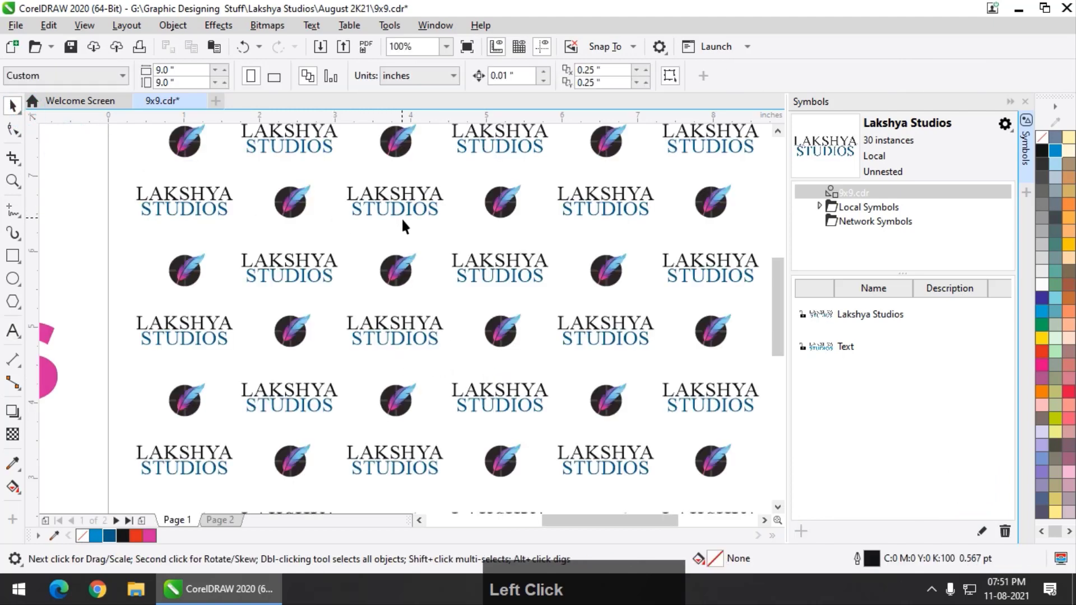
scroll(410, 277, "down", 2)
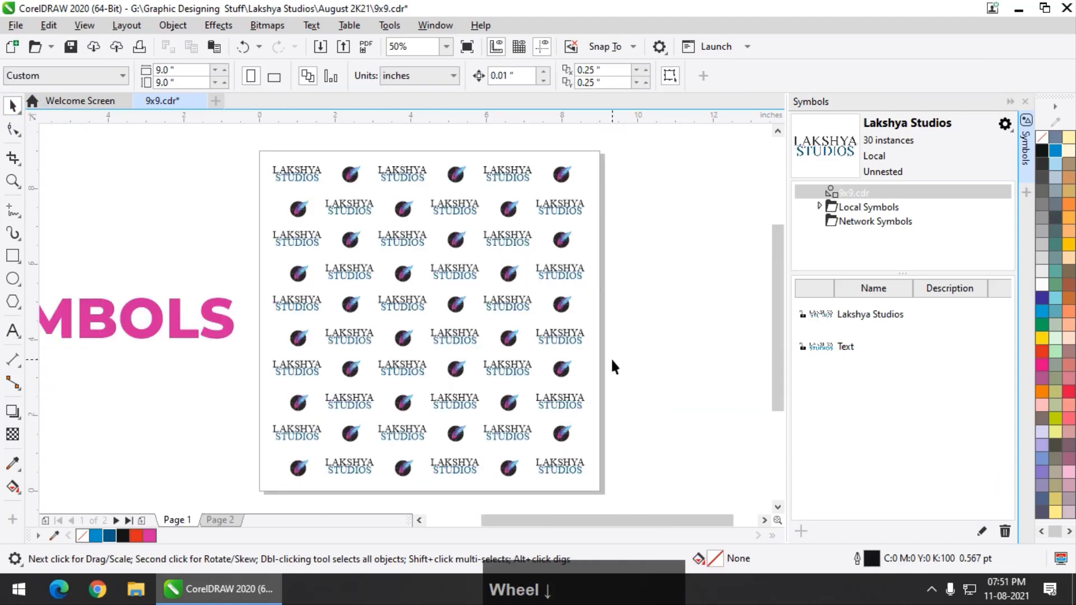